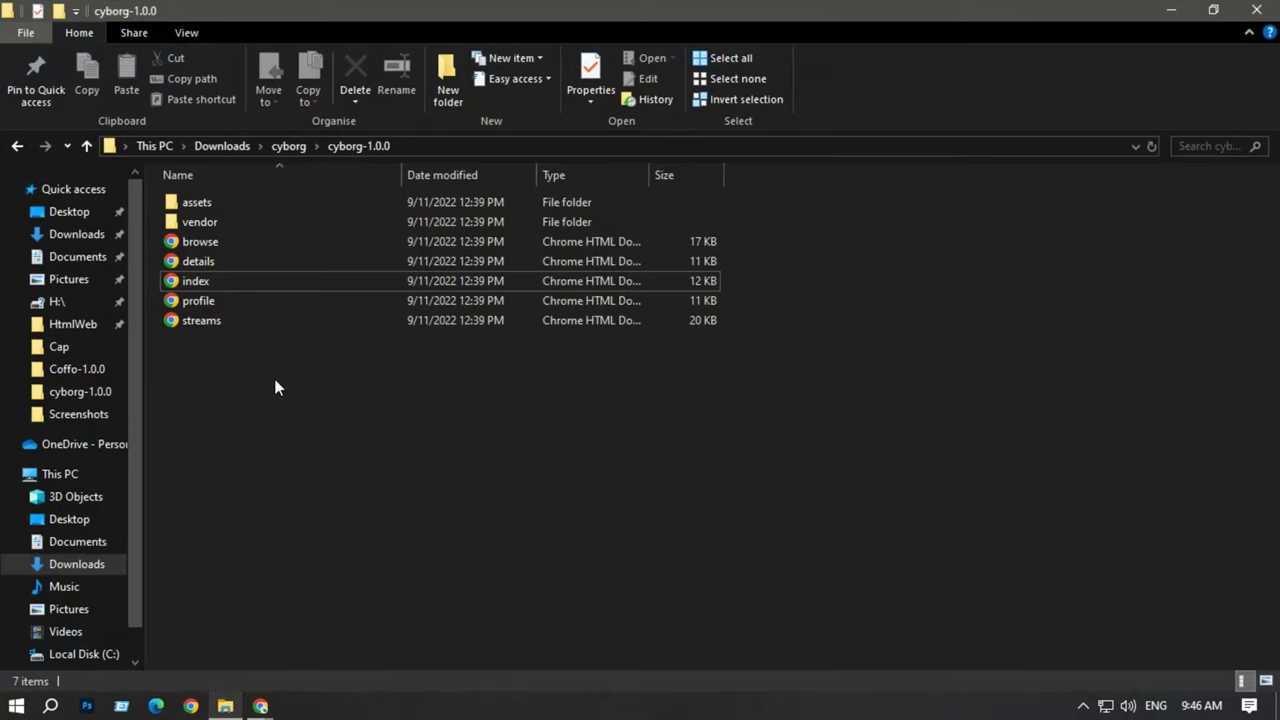
Open the local Cyborg index.html in Chrome and preview its home, Browse and Details pages
{"action": "double_click", "coordinate": [202, 287]}
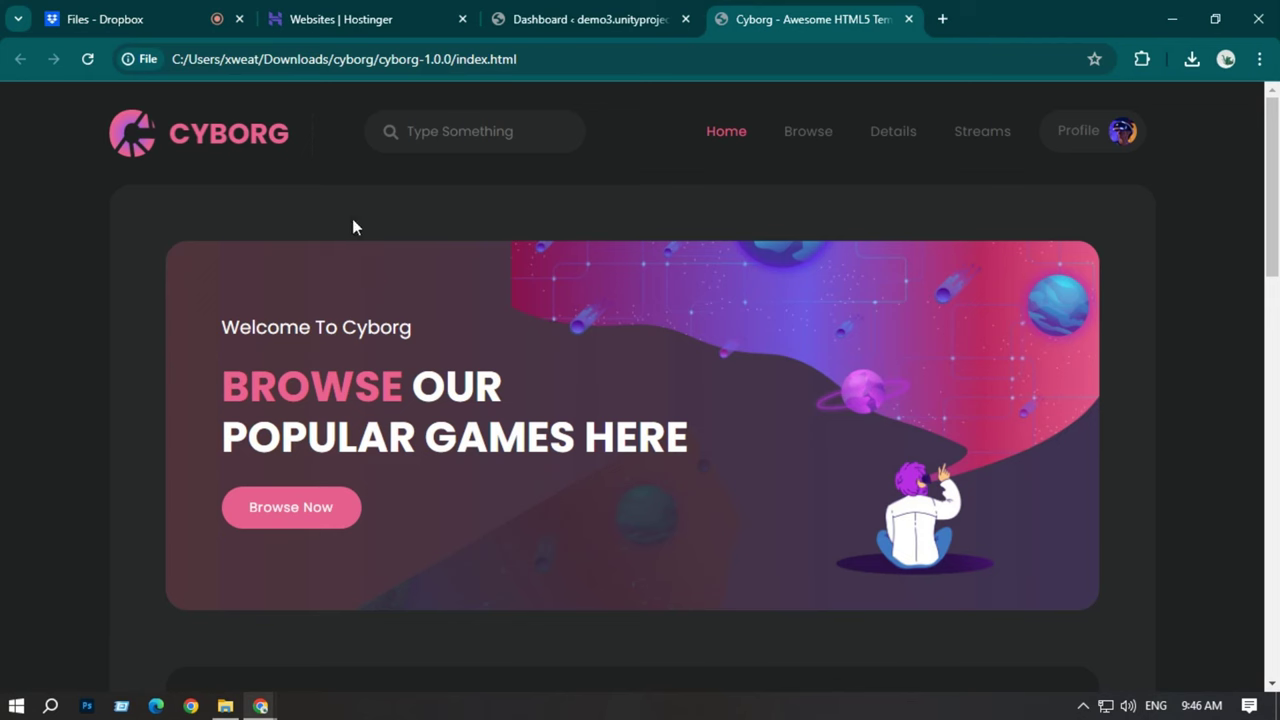
{"action": "scroll", "coordinate": [350, 327], "scroll_direction": "down", "scroll_amount": 5}
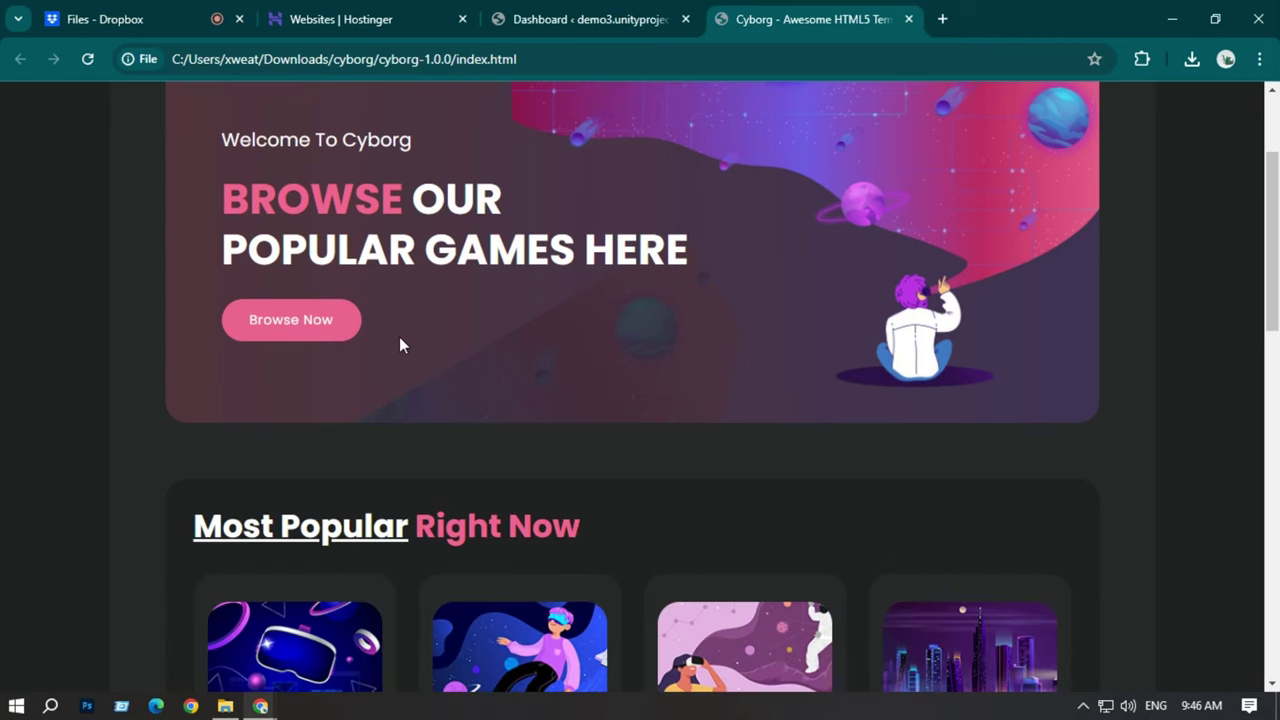
{"action": "scroll", "coordinate": [590, 485], "scroll_direction": "up", "scroll_amount": 5}
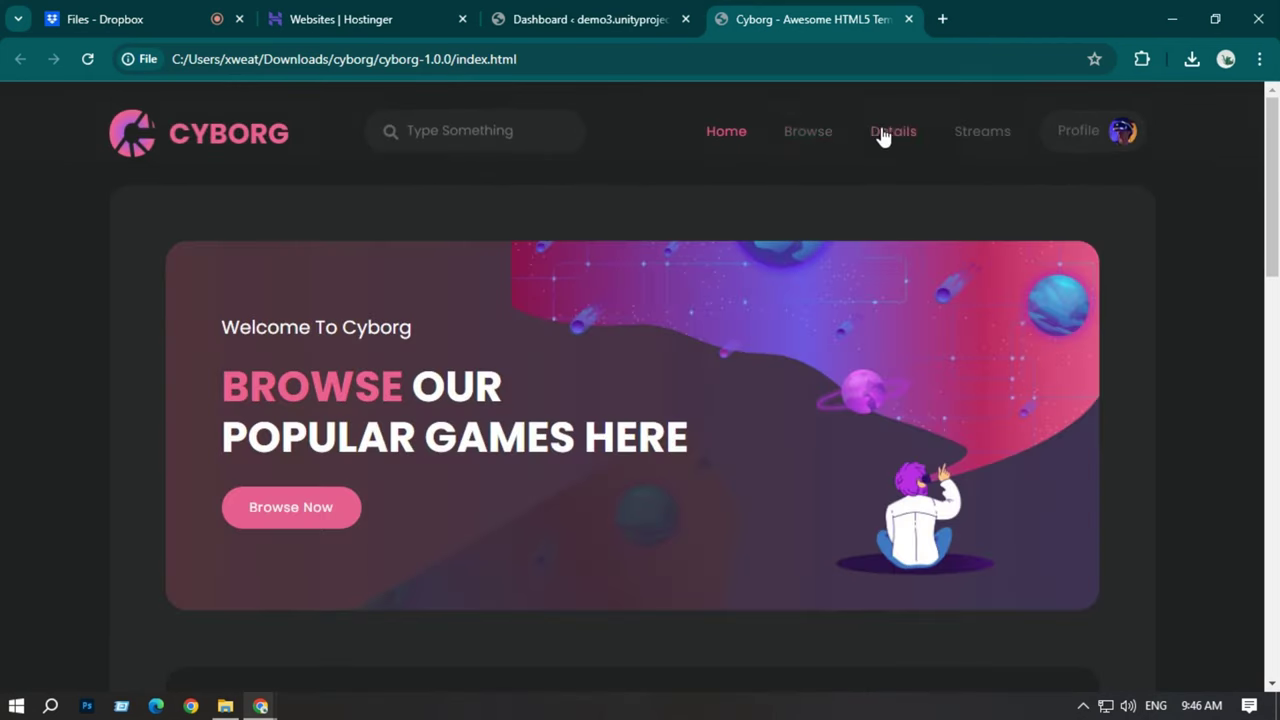
{"action": "left_click", "coordinate": [820, 149]}
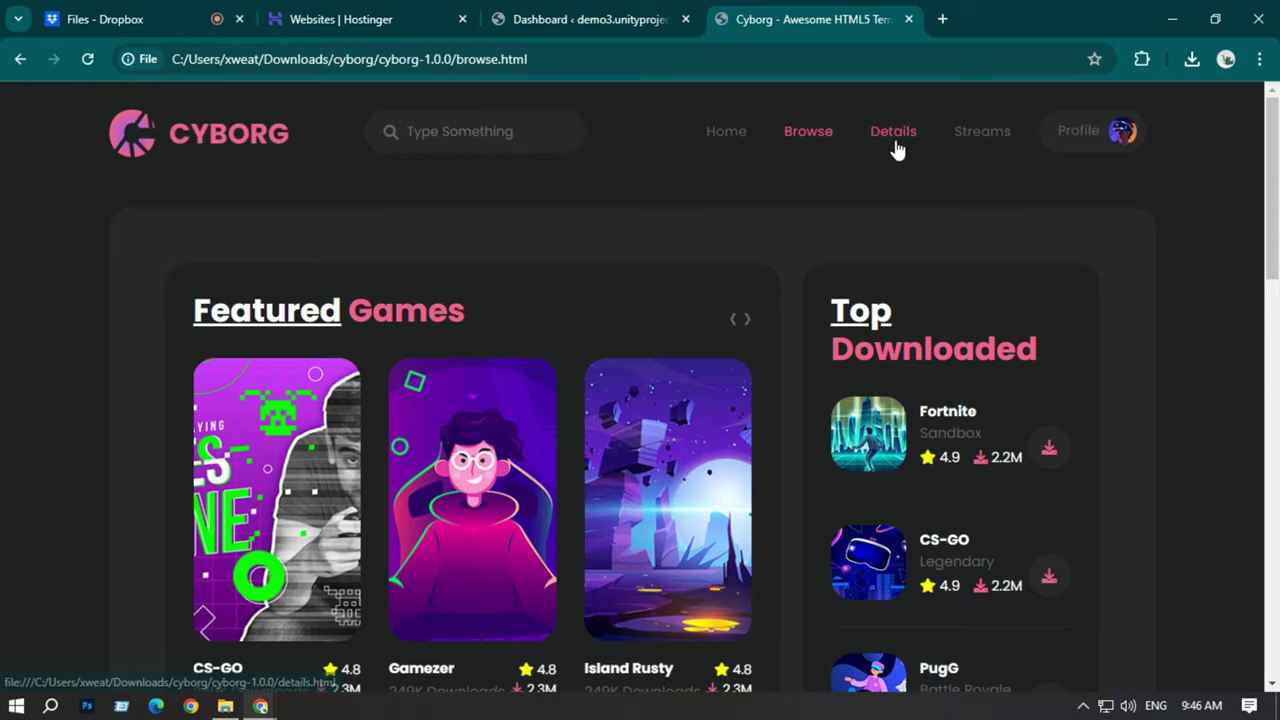
{"action": "left_click", "coordinate": [893, 152]}
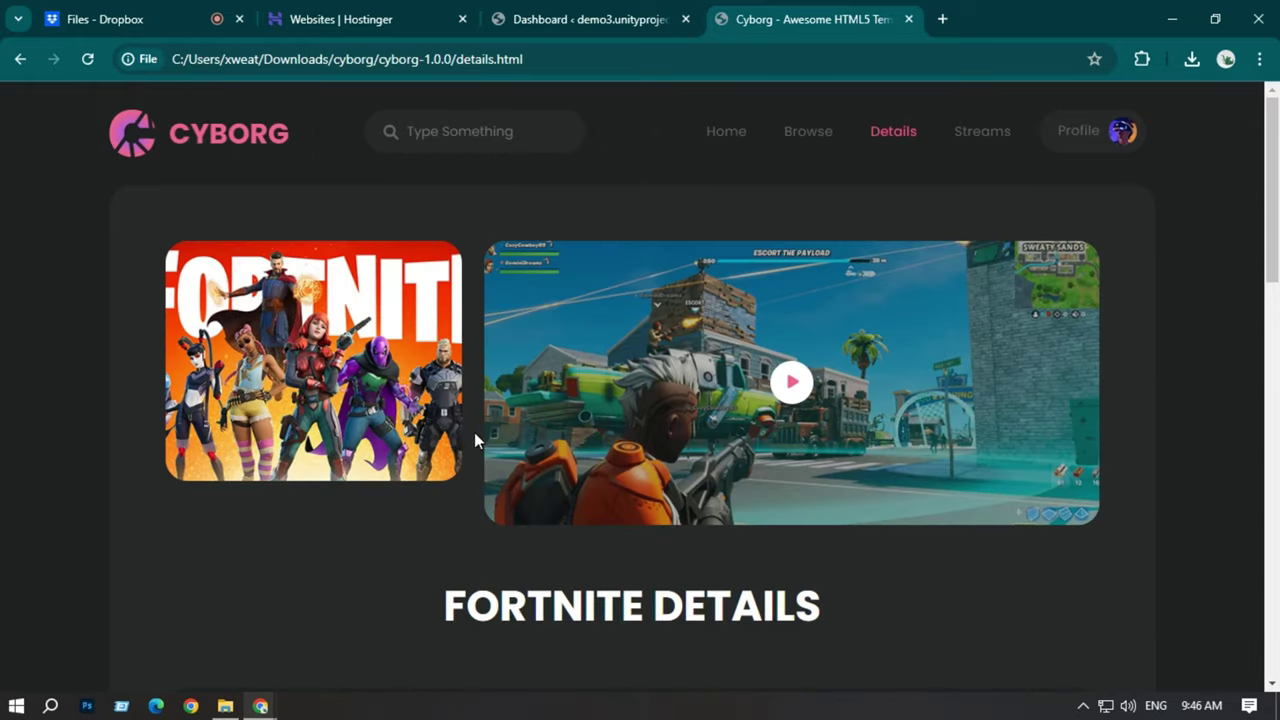
Return to the demo3 WordPress dashboard and scroll through it
{"action": "left_click", "coordinate": [585, 24]}
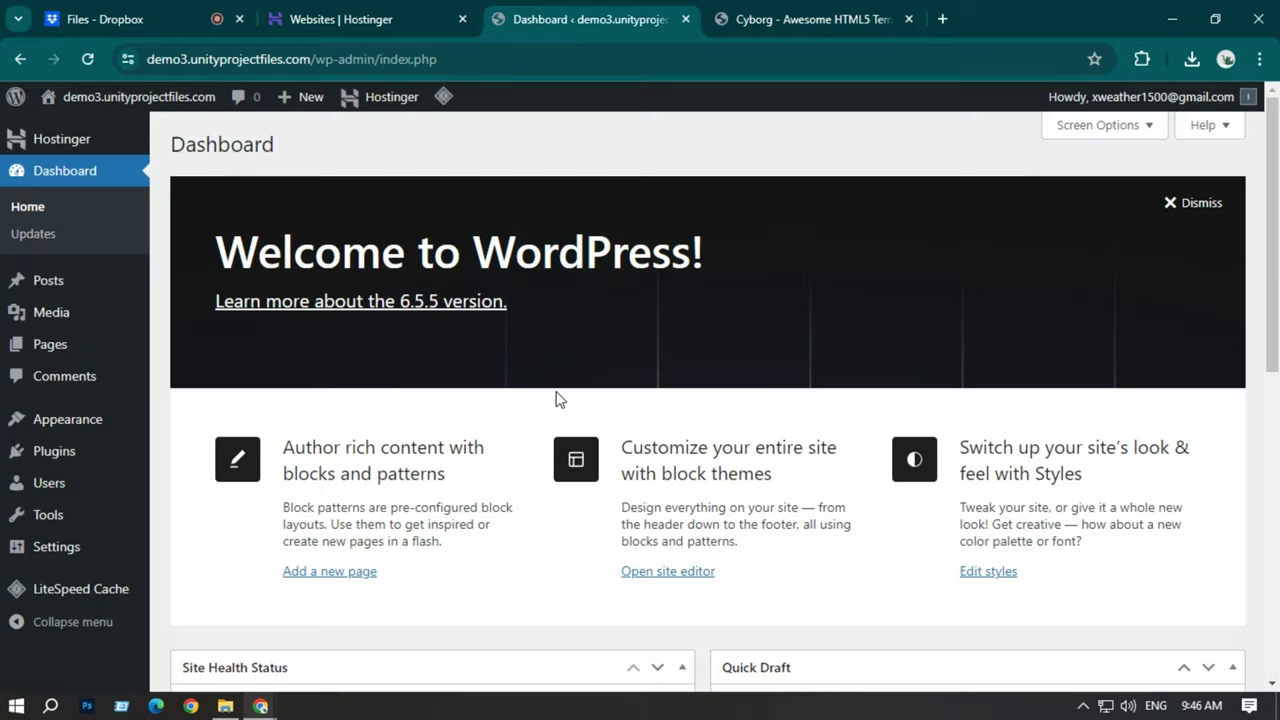
{"action": "scroll", "coordinate": [502, 398], "scroll_direction": "down", "scroll_amount": 1}
{"action": "scroll", "coordinate": [502, 398], "scroll_direction": "down", "scroll_amount": 3}
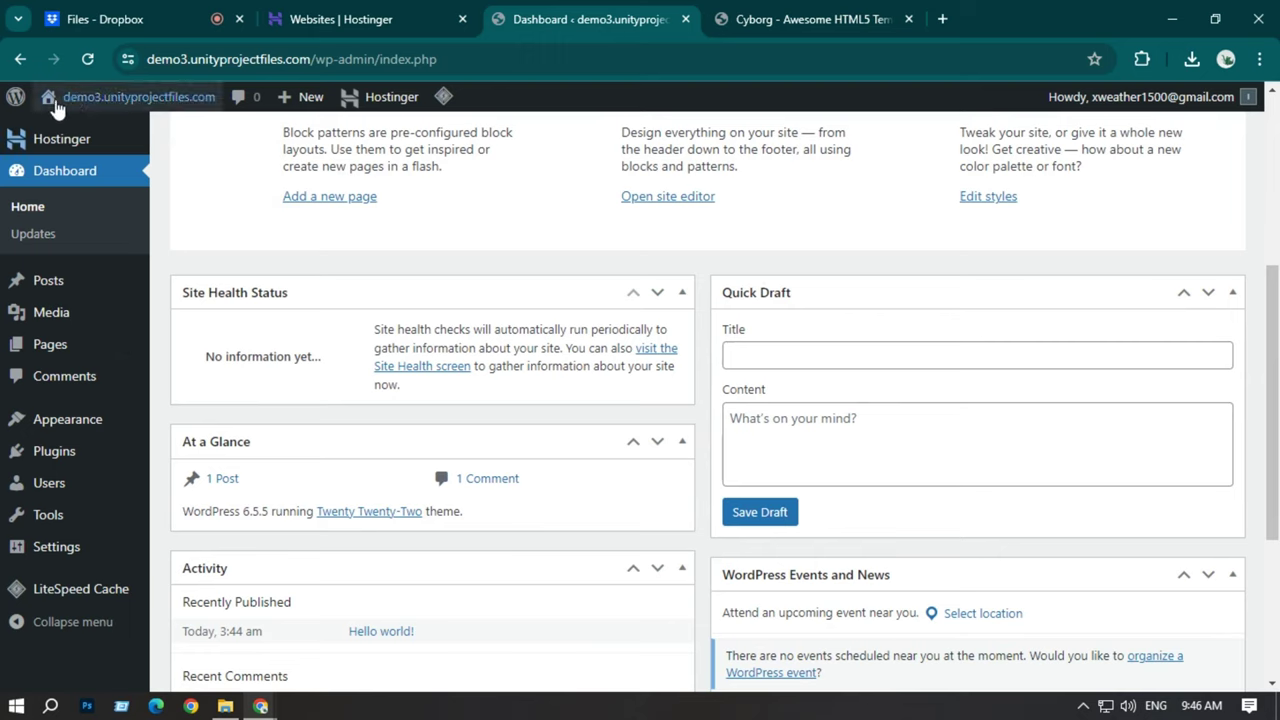
View the site's default Hello world front page, then switch to Hostinger's Websites list
{"action": "mouse_move", "coordinate": [75, 97]}
{"action": "left_click", "coordinate": [84, 133]}
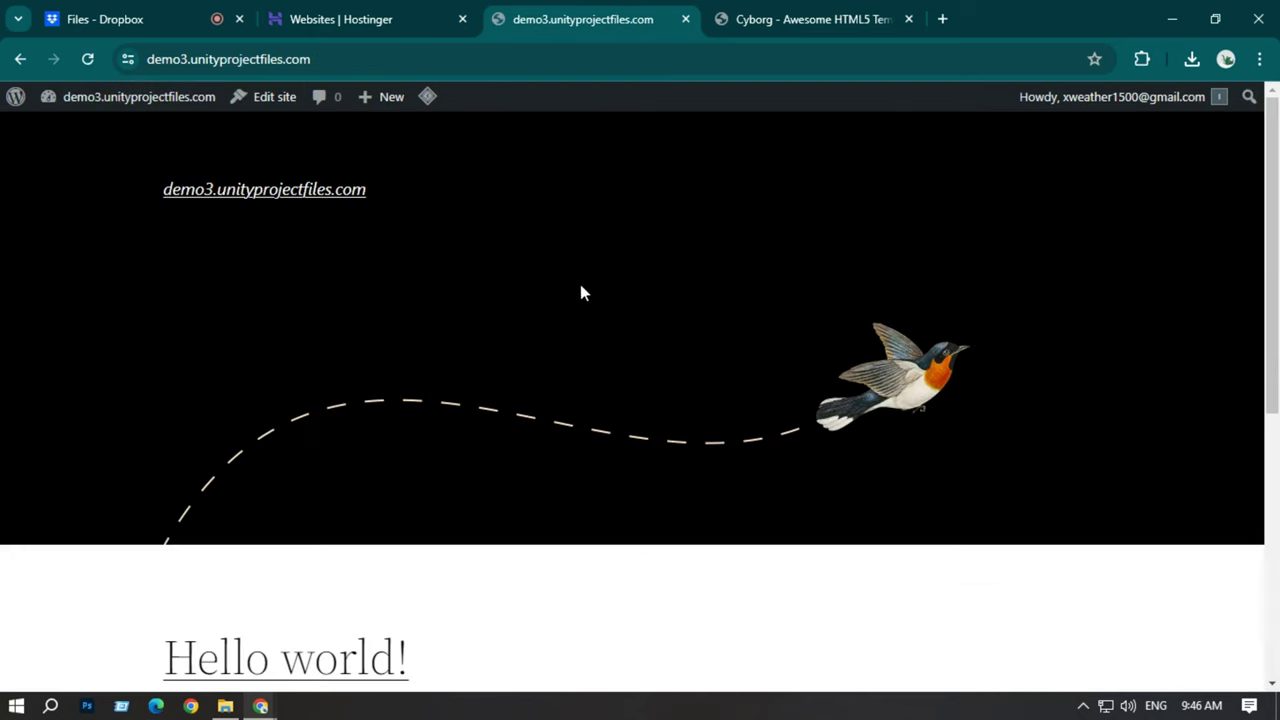
{"action": "scroll", "coordinate": [484, 362], "scroll_direction": "down", "scroll_amount": 5}
{"action": "scroll", "coordinate": [597, 460], "scroll_direction": "up", "scroll_amount": 6}
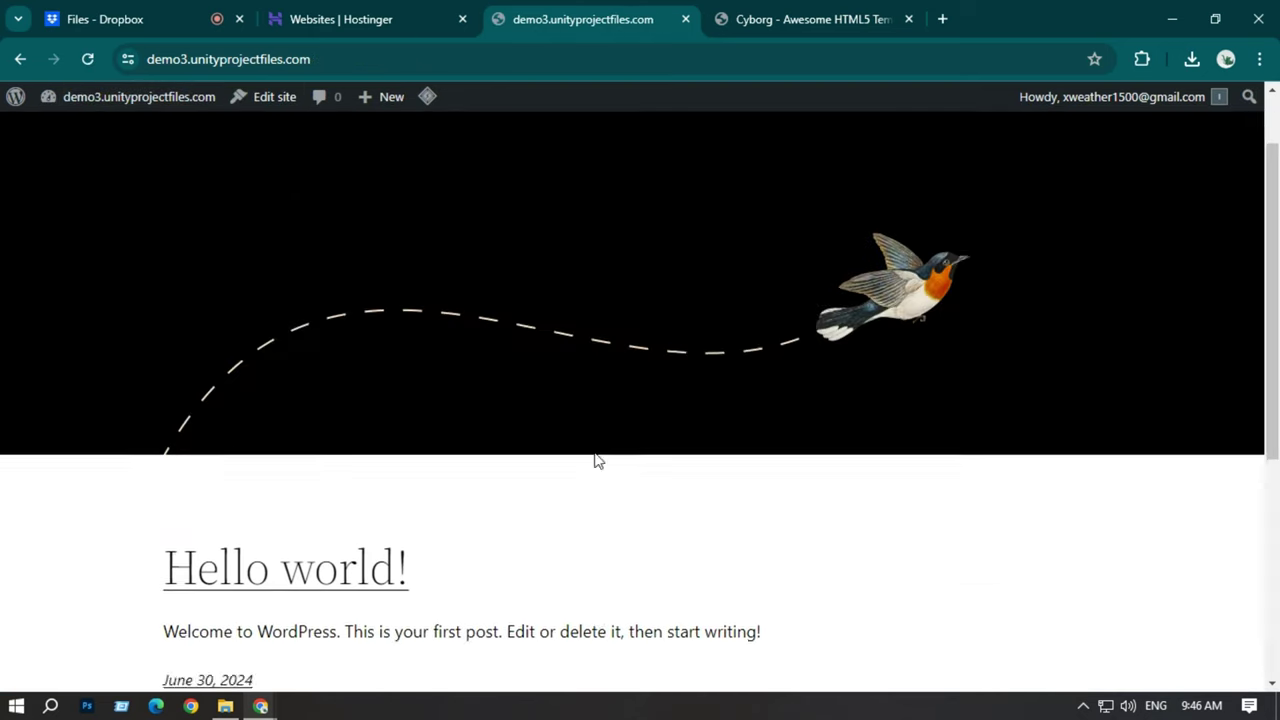
{"action": "left_click", "coordinate": [333, 14]}
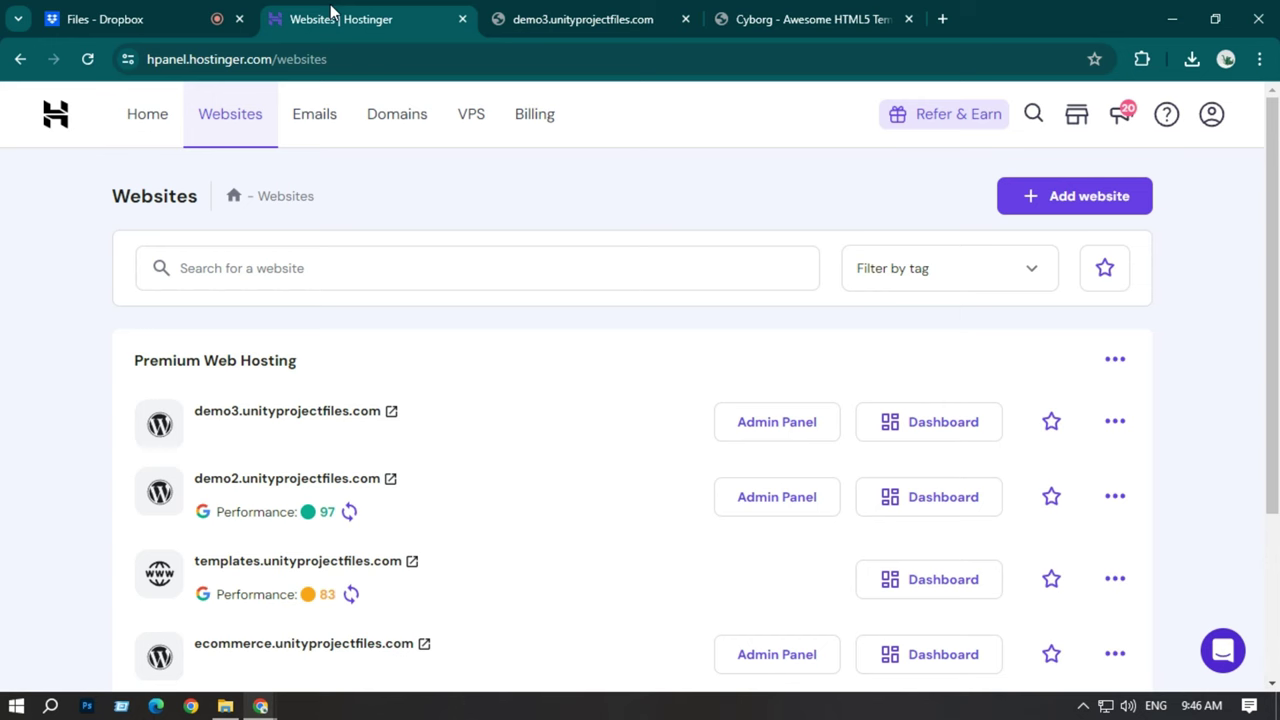
Open the demo2 site from the websites list in a new tab and look it over
{"action": "left_click", "coordinate": [227, 484]}
{"action": "scroll", "coordinate": [516, 354], "scroll_direction": "down", "scroll_amount": 15}
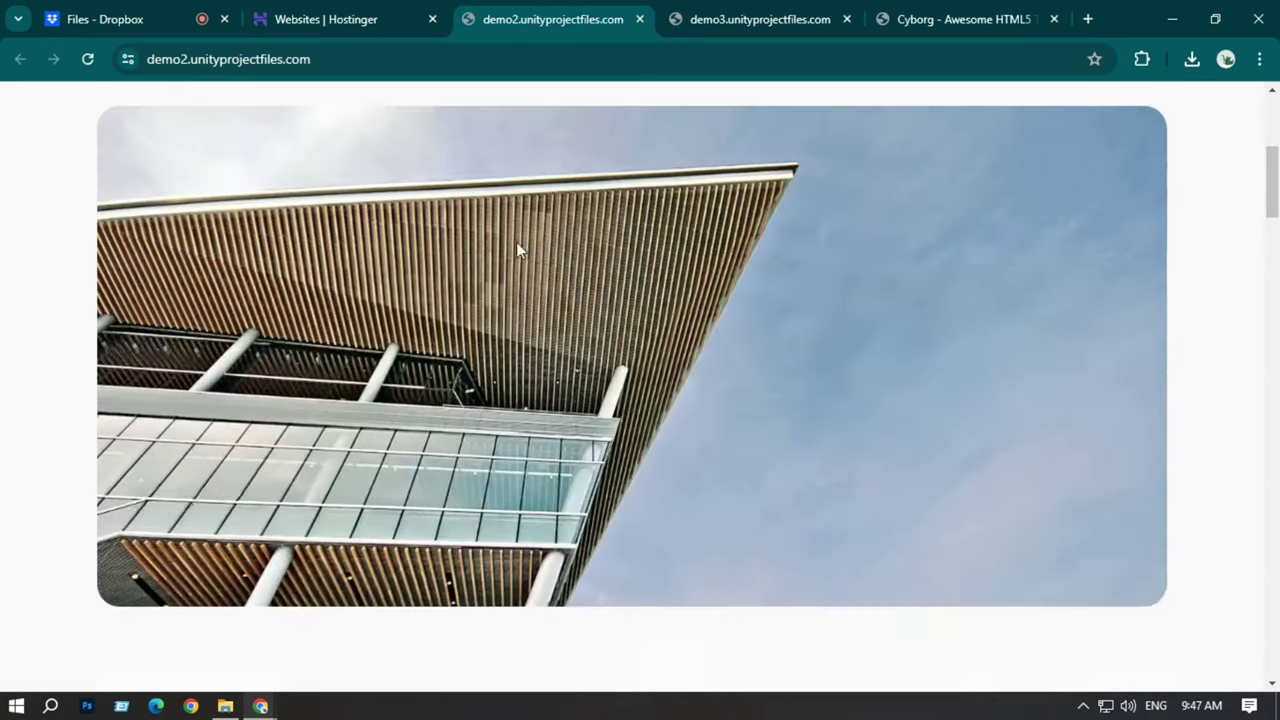
{"action": "scroll", "coordinate": [527, 271], "scroll_direction": "up", "scroll_amount": 3}
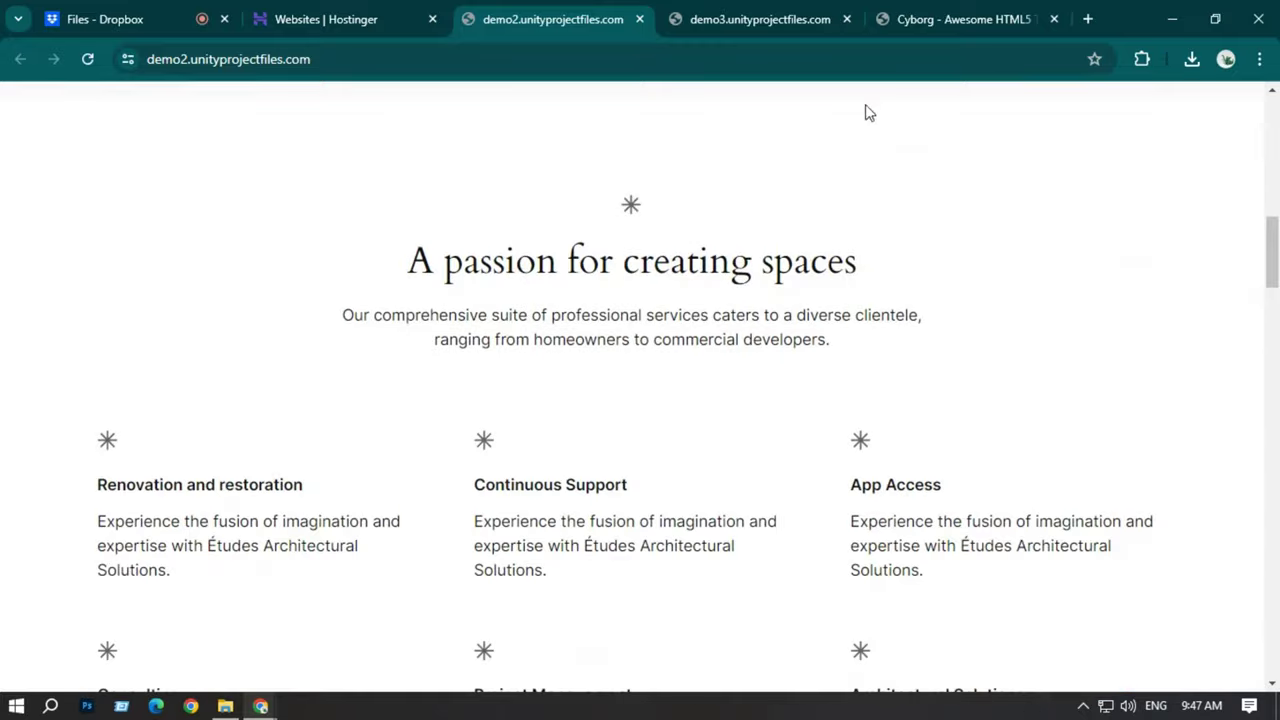
Compare the Cyborg preview, demo3 front page and demo2 site tabs
{"action": "left_click", "coordinate": [982, 8]}
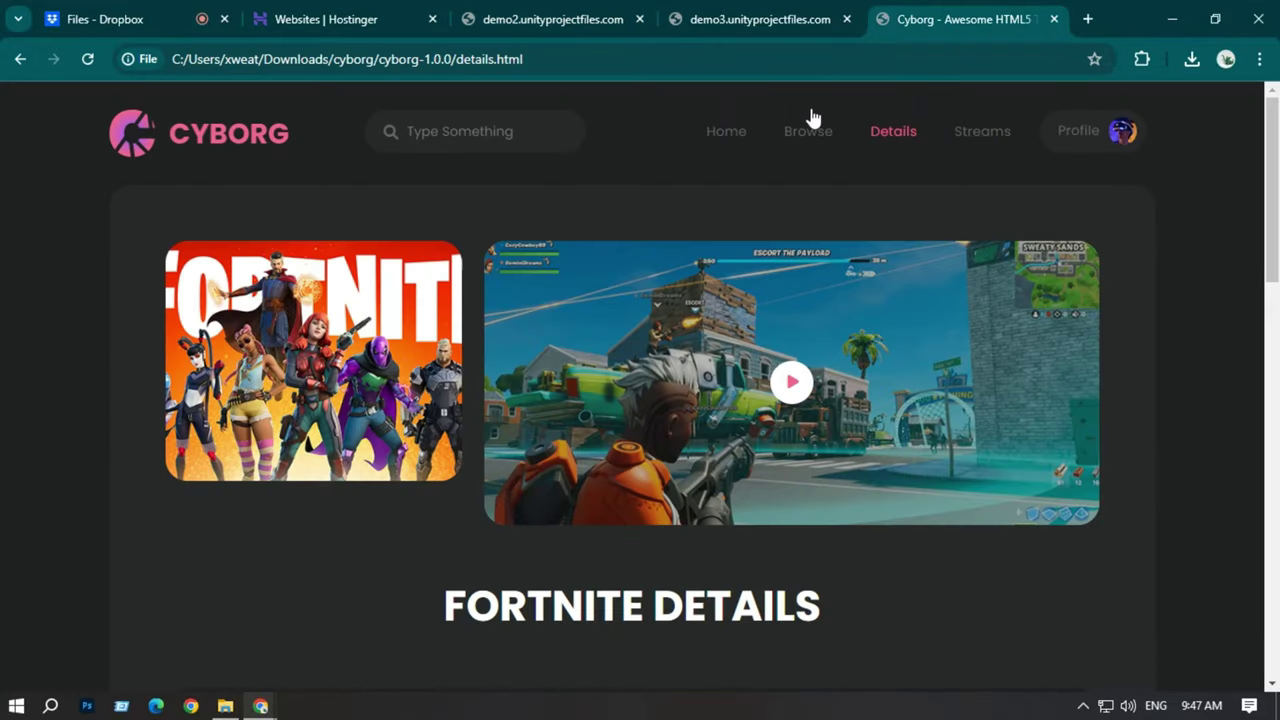
{"action": "left_click", "coordinate": [745, 20]}
{"action": "left_click", "coordinate": [538, 20]}
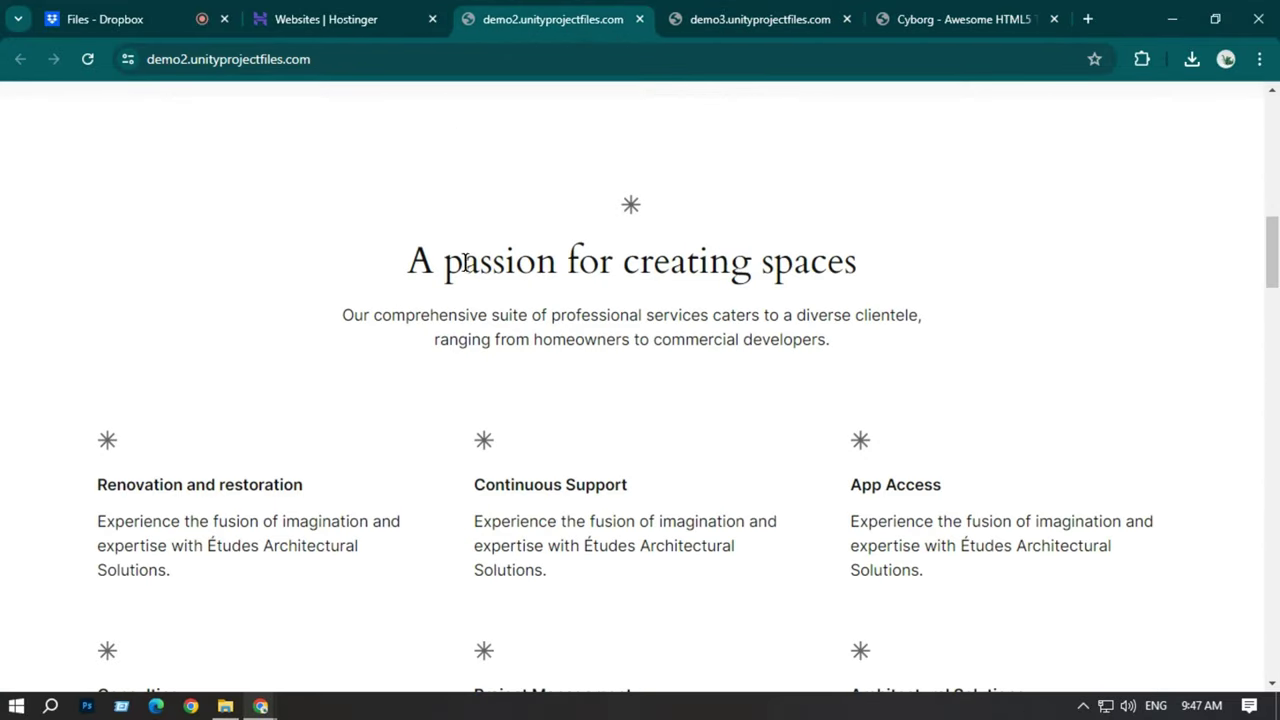
{"action": "scroll", "coordinate": [475, 381], "scroll_direction": "up", "scroll_amount": 4}
{"action": "scroll", "coordinate": [663, 329], "scroll_direction": "up", "scroll_amount": 1}
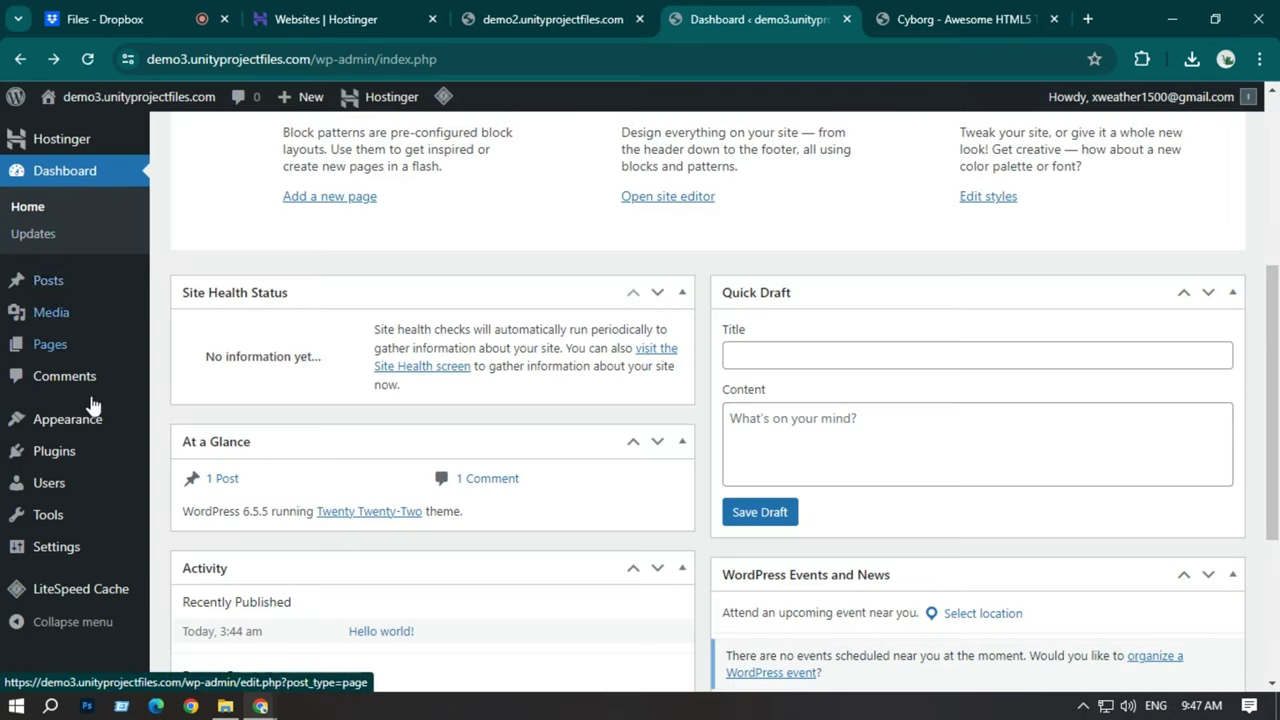
Search plugins for 'file', then install and activate WP File Manager 7.2.9
{"action": "mouse_move", "coordinate": [98, 442]}
{"action": "mouse_move", "coordinate": [63, 465]}
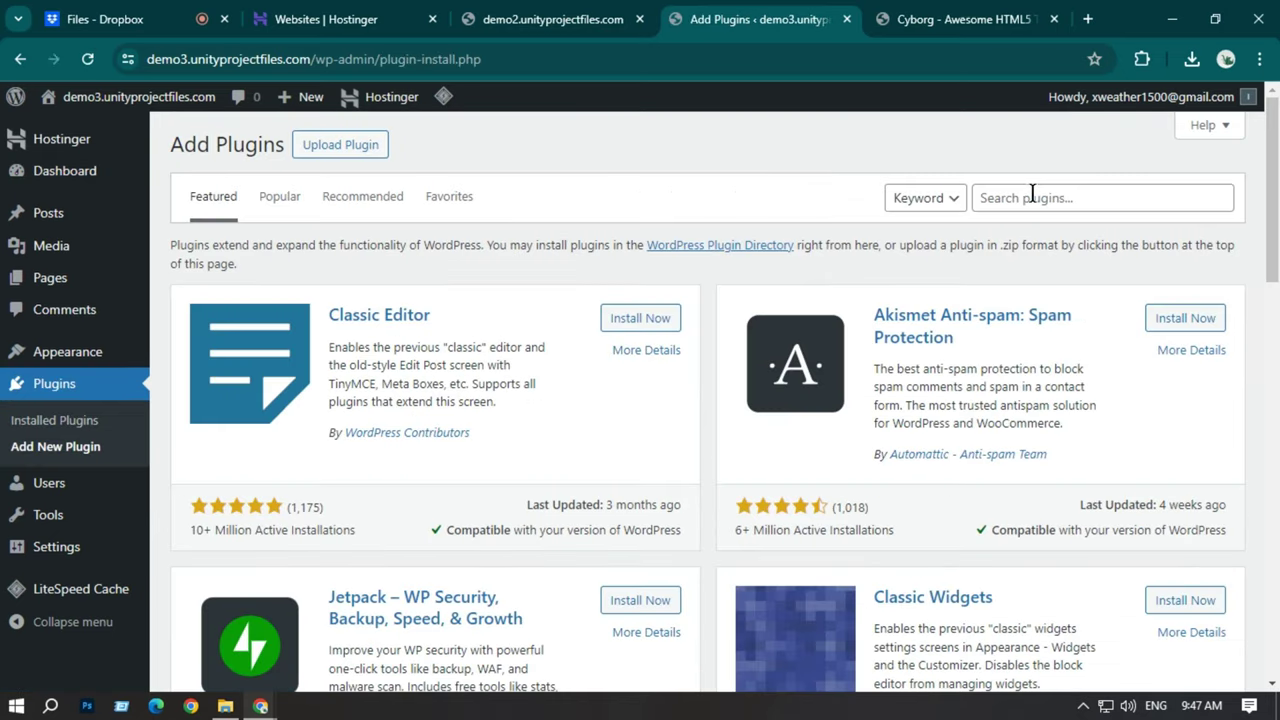
{"action": "left_click", "coordinate": [1032, 194]}
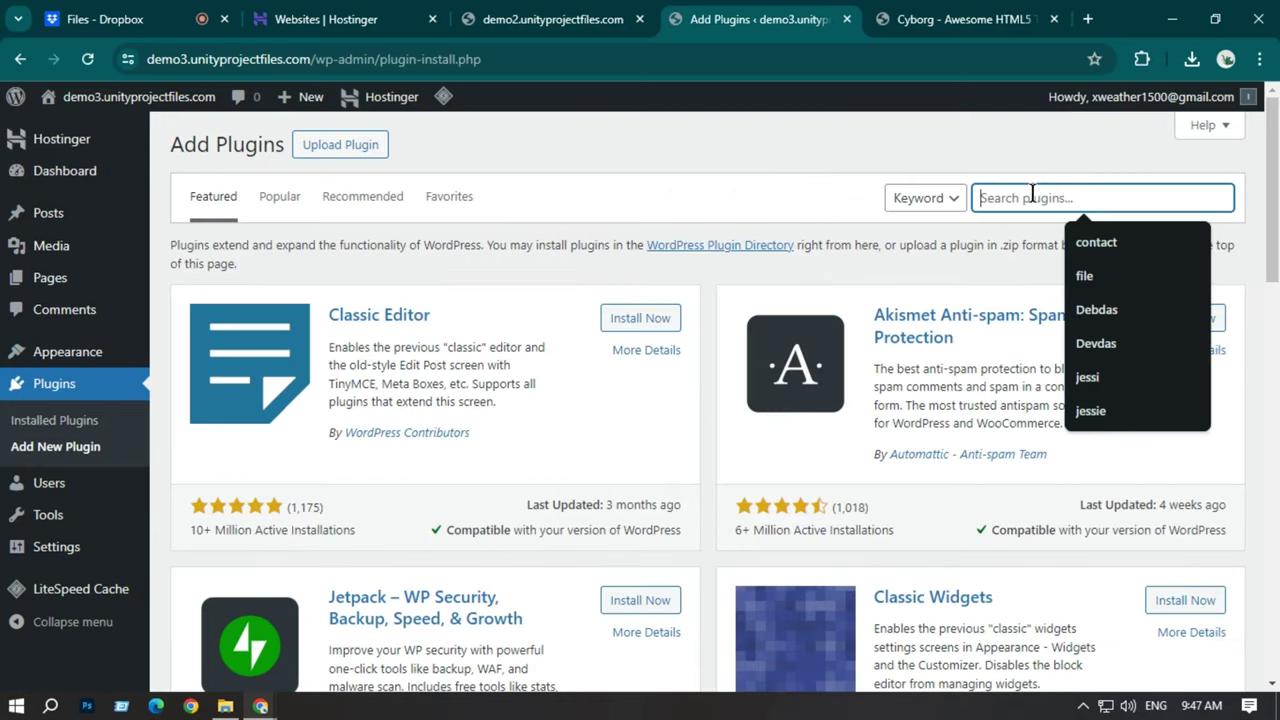
{"action": "left_click", "coordinate": [1092, 276]}
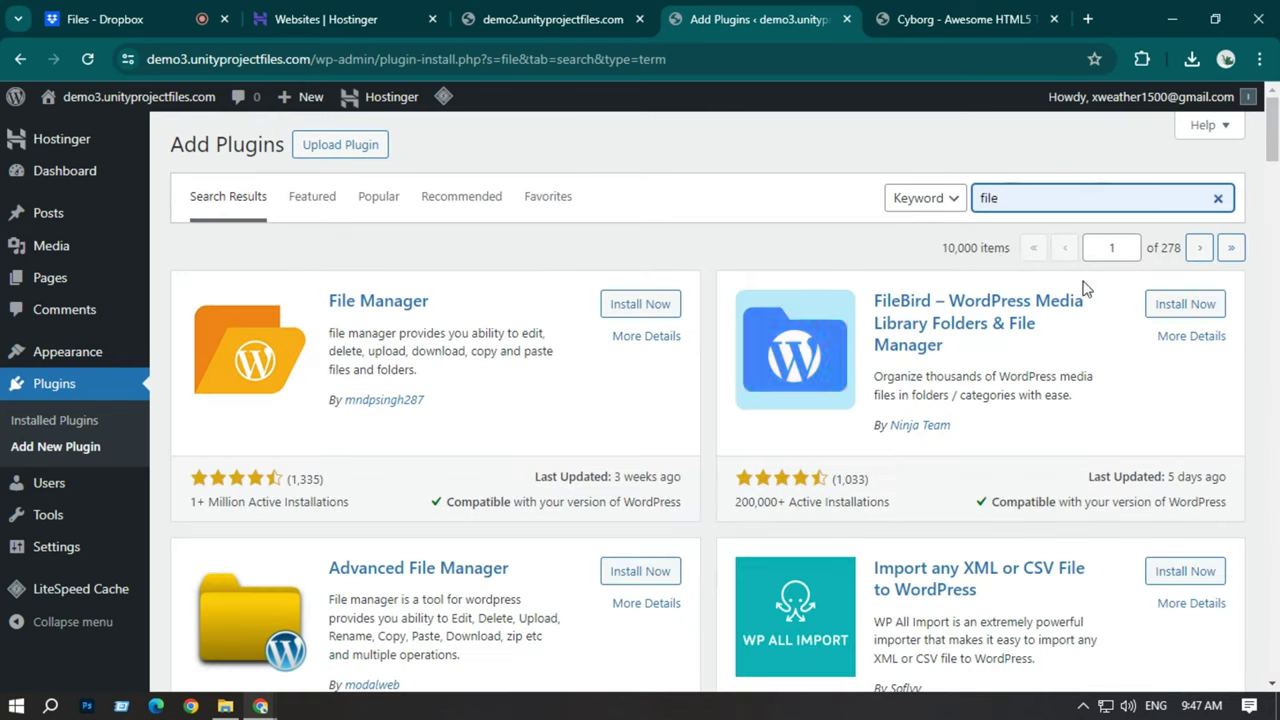
{"action": "left_click", "coordinate": [662, 308]}
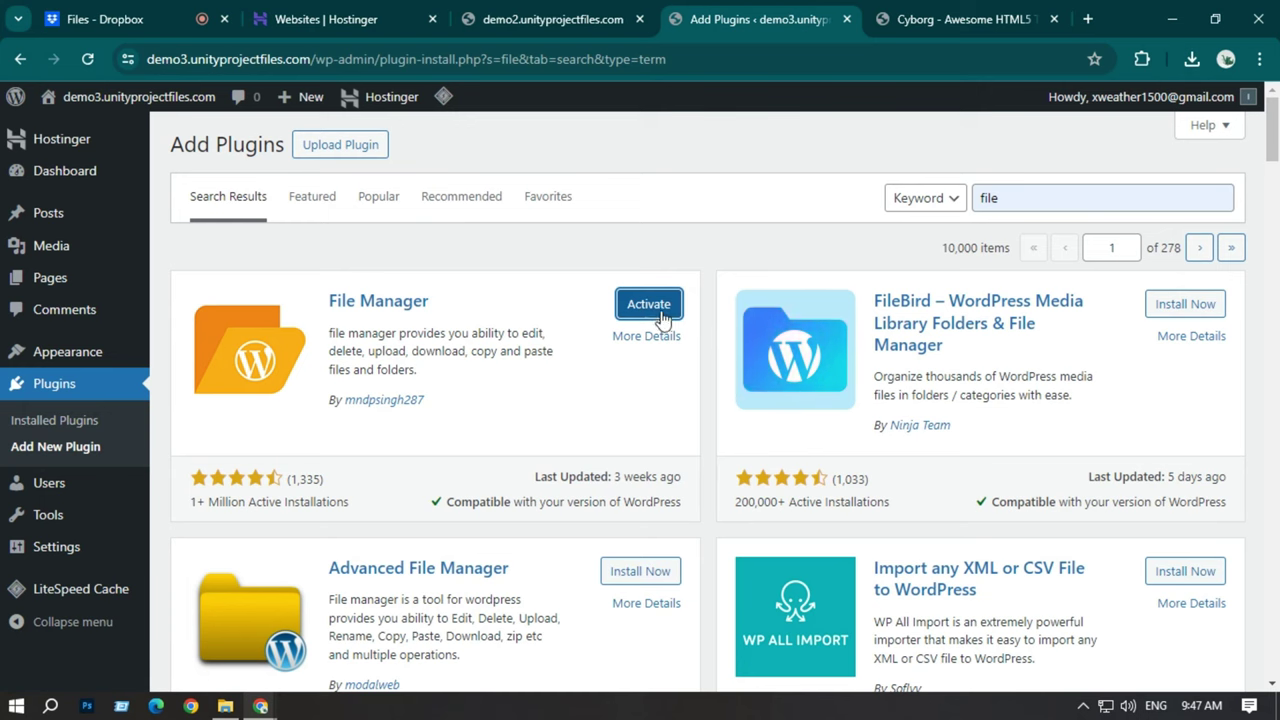
{"action": "left_click", "coordinate": [660, 316]}
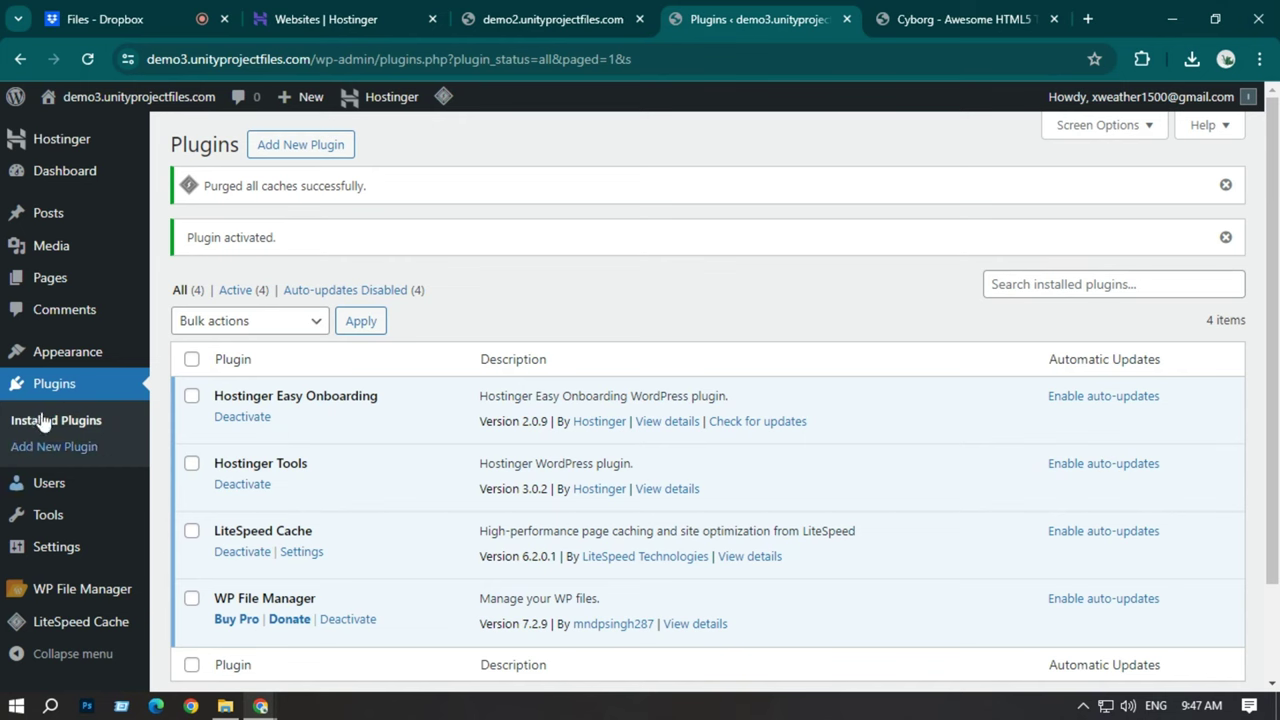
{"action": "scroll", "coordinate": [160, 489], "scroll_direction": "down", "scroll_amount": 2}
Open WP File Manager, dismiss its welcome popup and browse the public_html folder
{"action": "mouse_move", "coordinate": [48, 596]}
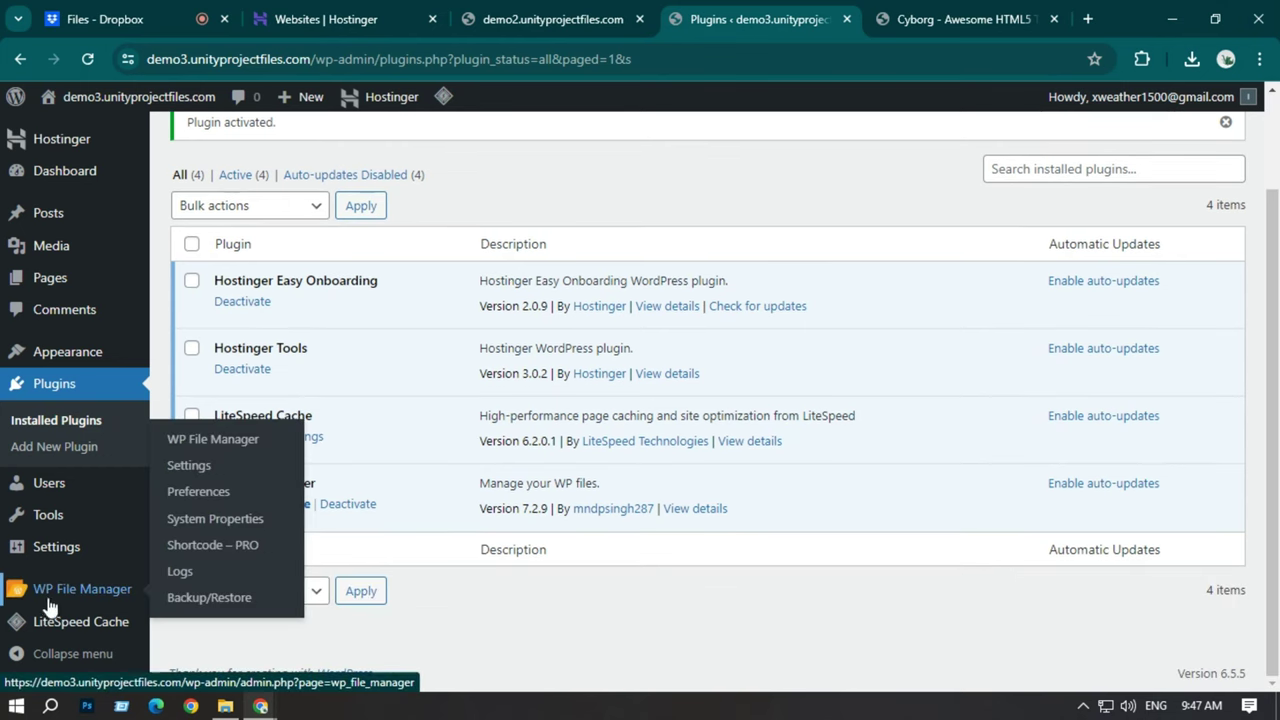
{"action": "left_click", "coordinate": [48, 596]}
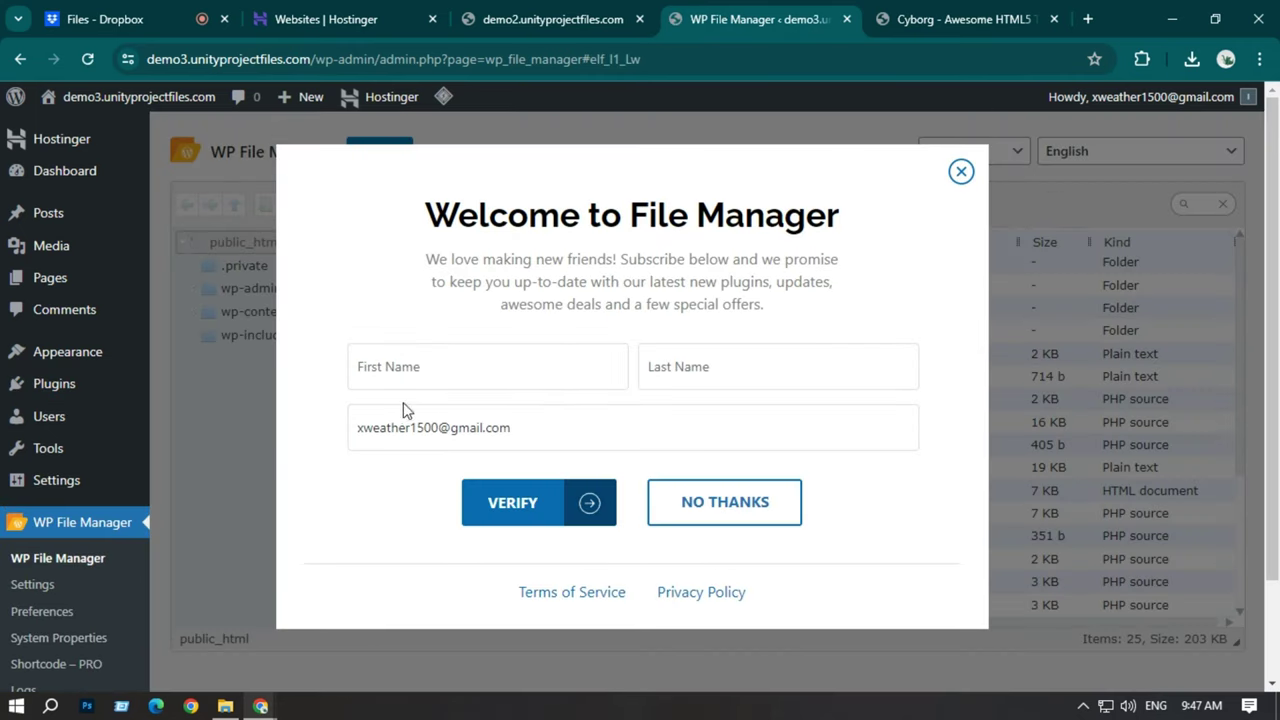
{"action": "left_click", "coordinate": [960, 172]}
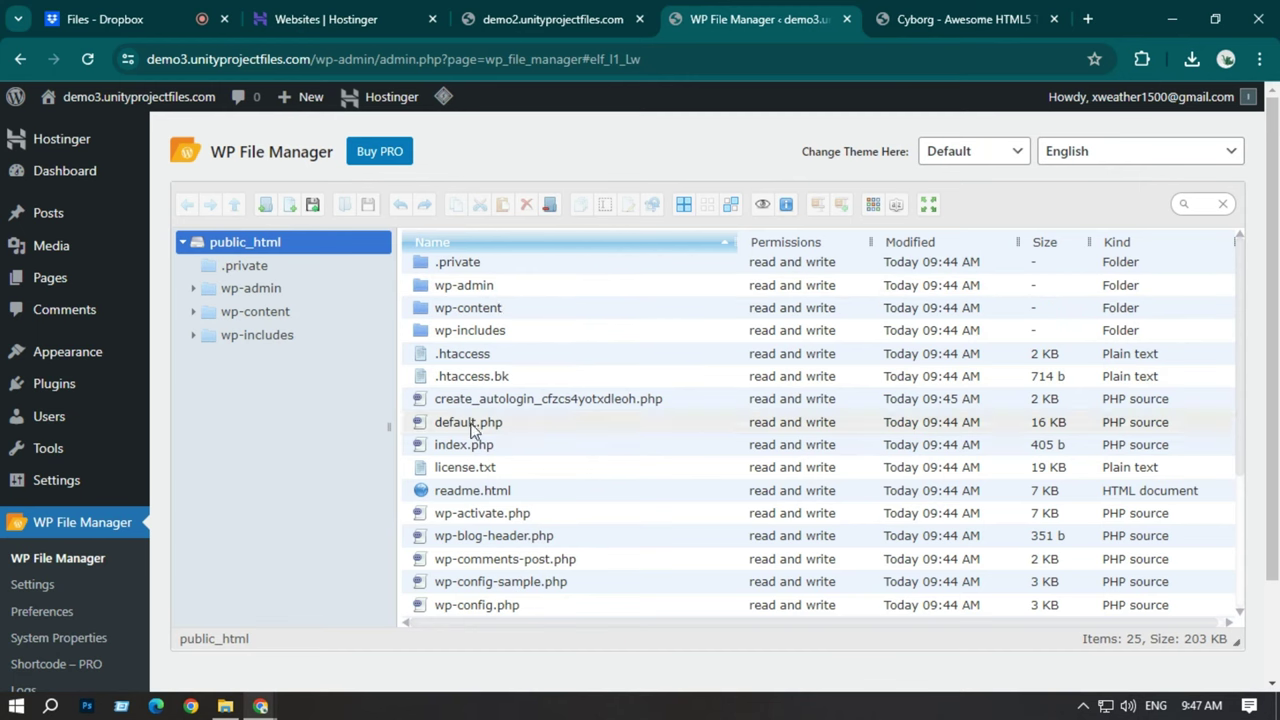
{"action": "scroll", "coordinate": [519, 528], "scroll_direction": "down", "scroll_amount": 2}
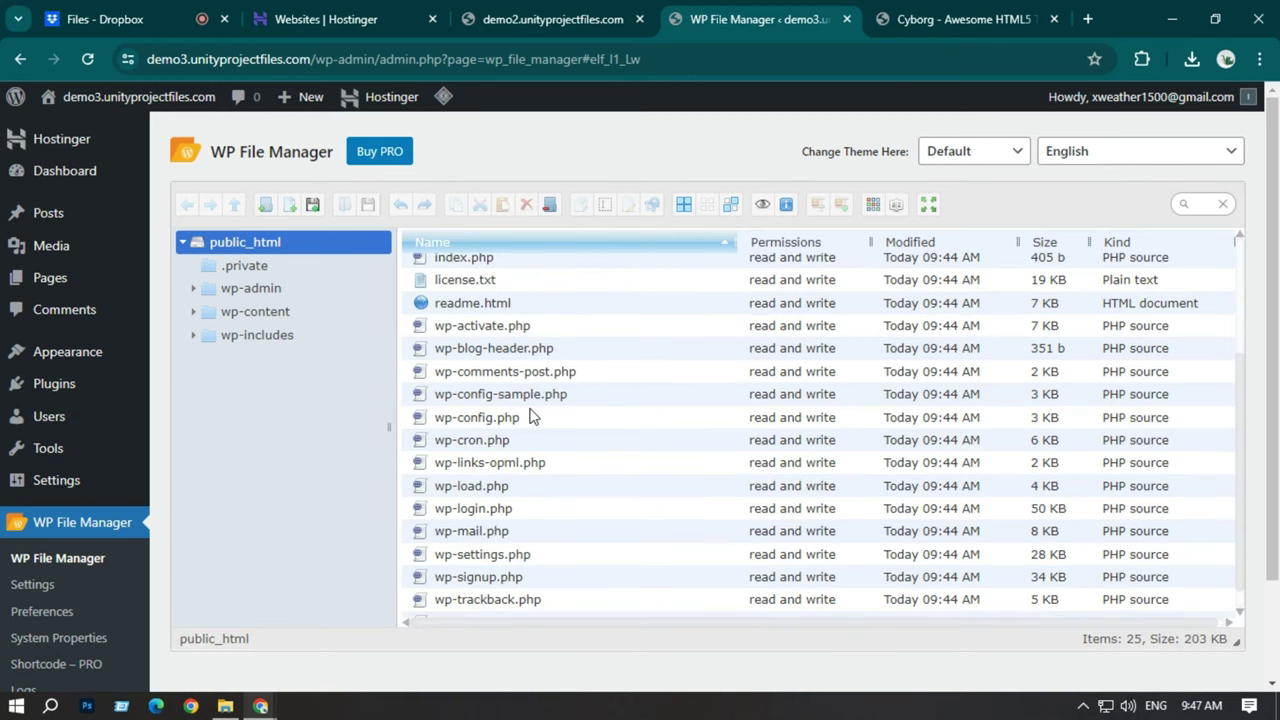
{"action": "scroll", "coordinate": [591, 500], "scroll_direction": "up", "scroll_amount": 3}
{"action": "scroll", "coordinate": [471, 351], "scroll_direction": "up", "scroll_amount": 2}
{"action": "scroll", "coordinate": [470, 466], "scroll_direction": "down", "scroll_amount": 2}
Delete index.php from public_html, then bring up the local cyborg-1.0.0 folder
{"action": "left_click", "coordinate": [467, 496]}
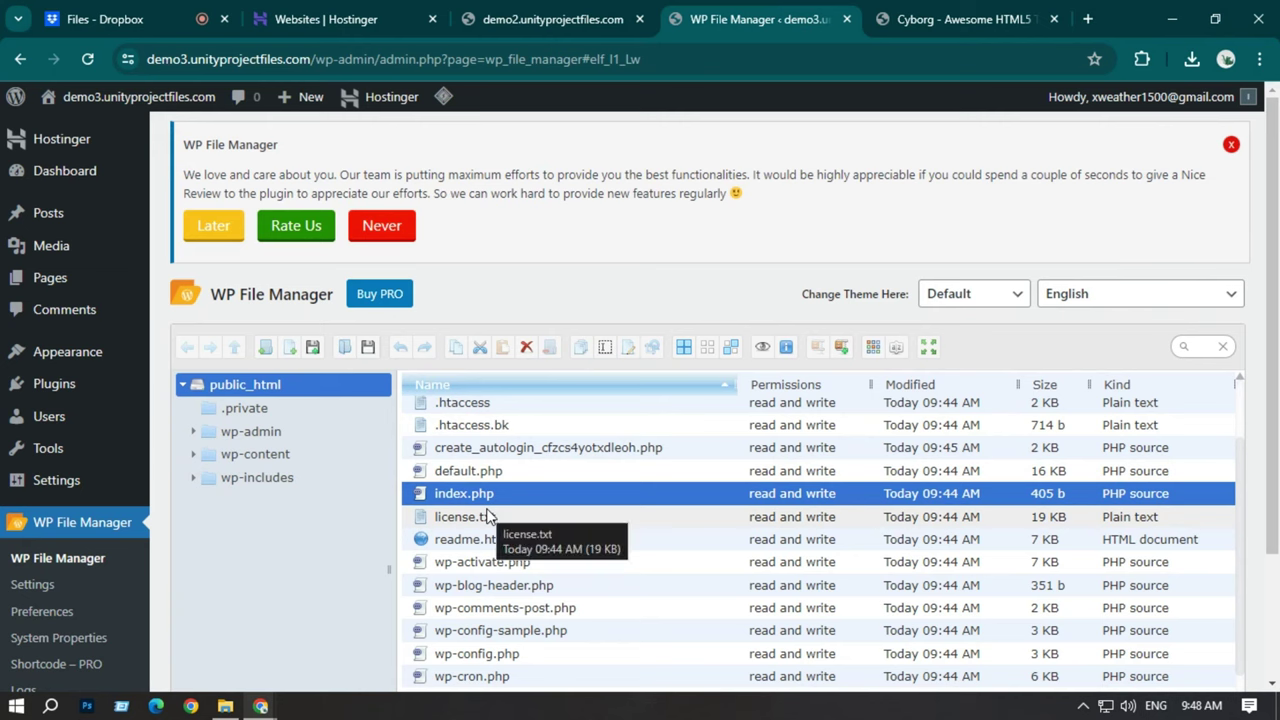
{"action": "key", "text": "Delete"}
{"action": "key", "text": "Return"}
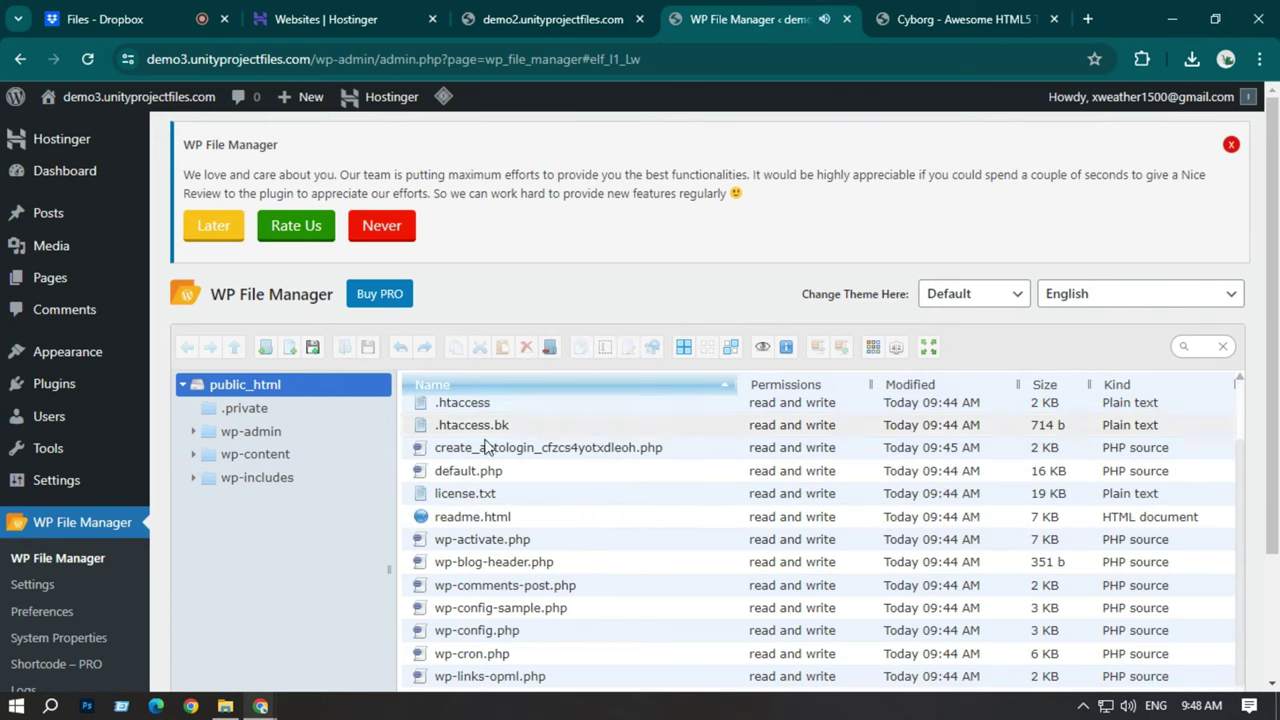
{"action": "left_click", "coordinate": [225, 706]}
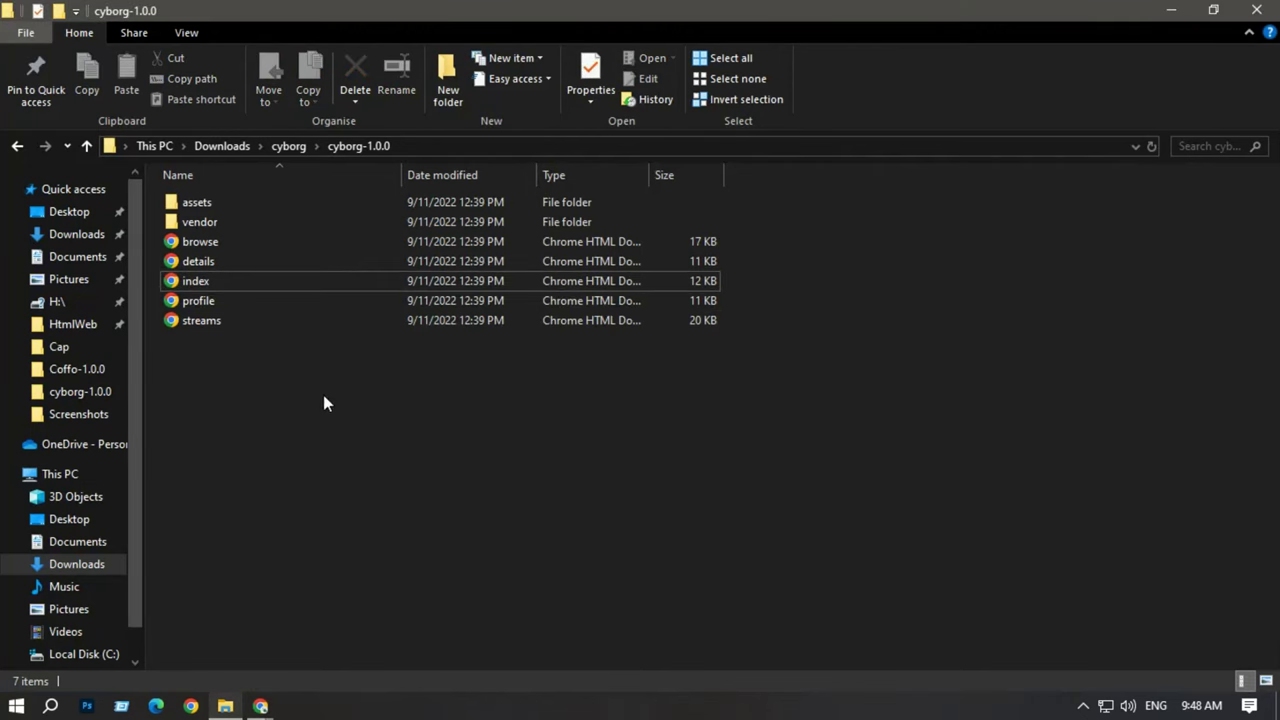
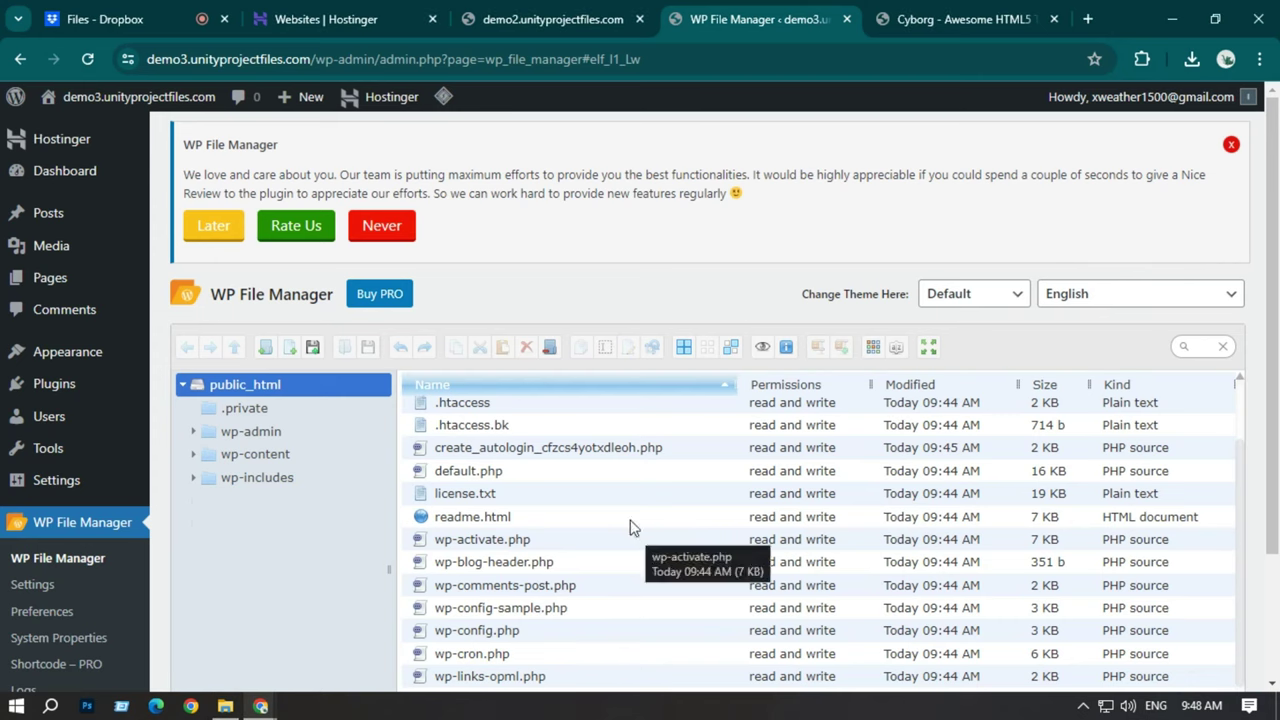
Let the assets and vendor folders and five HTML pages finish uploading into public_html (31 items)
{"action": "scroll", "coordinate": [688, 263], "scroll_direction": "down", "scroll_amount": 2}
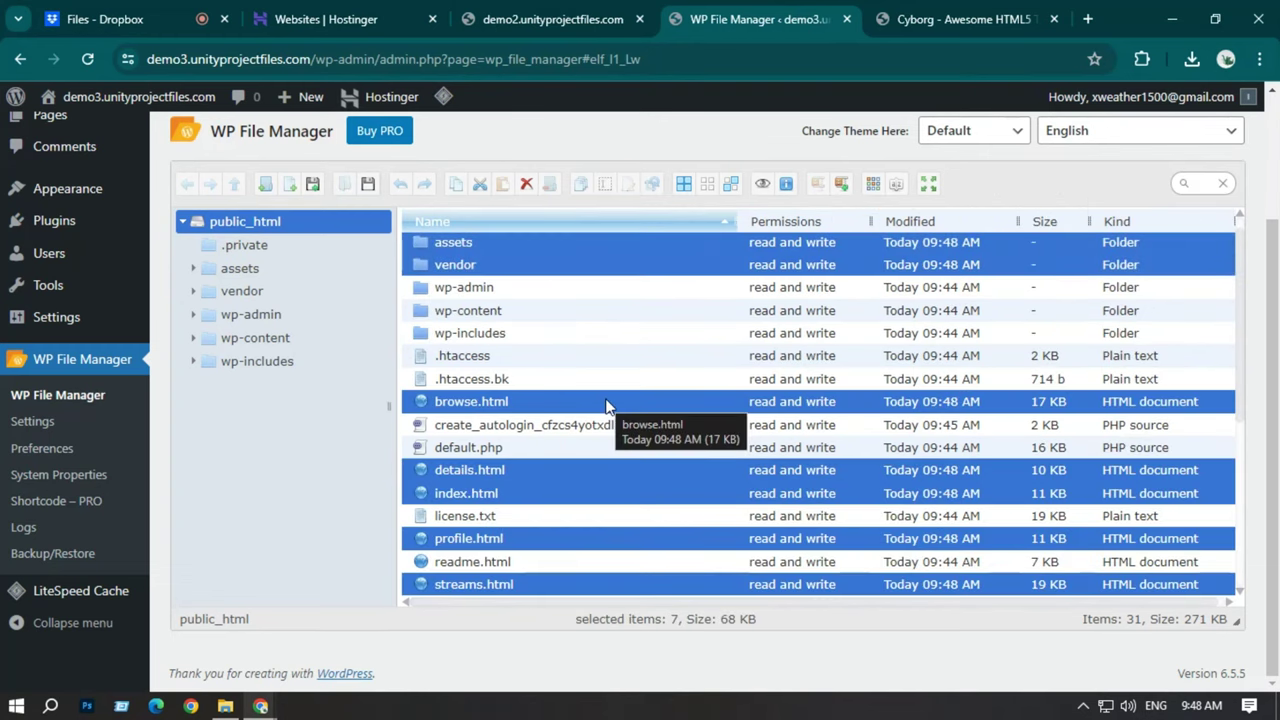
{"action": "scroll", "coordinate": [177, 366], "scroll_direction": "up", "scroll_amount": 3}
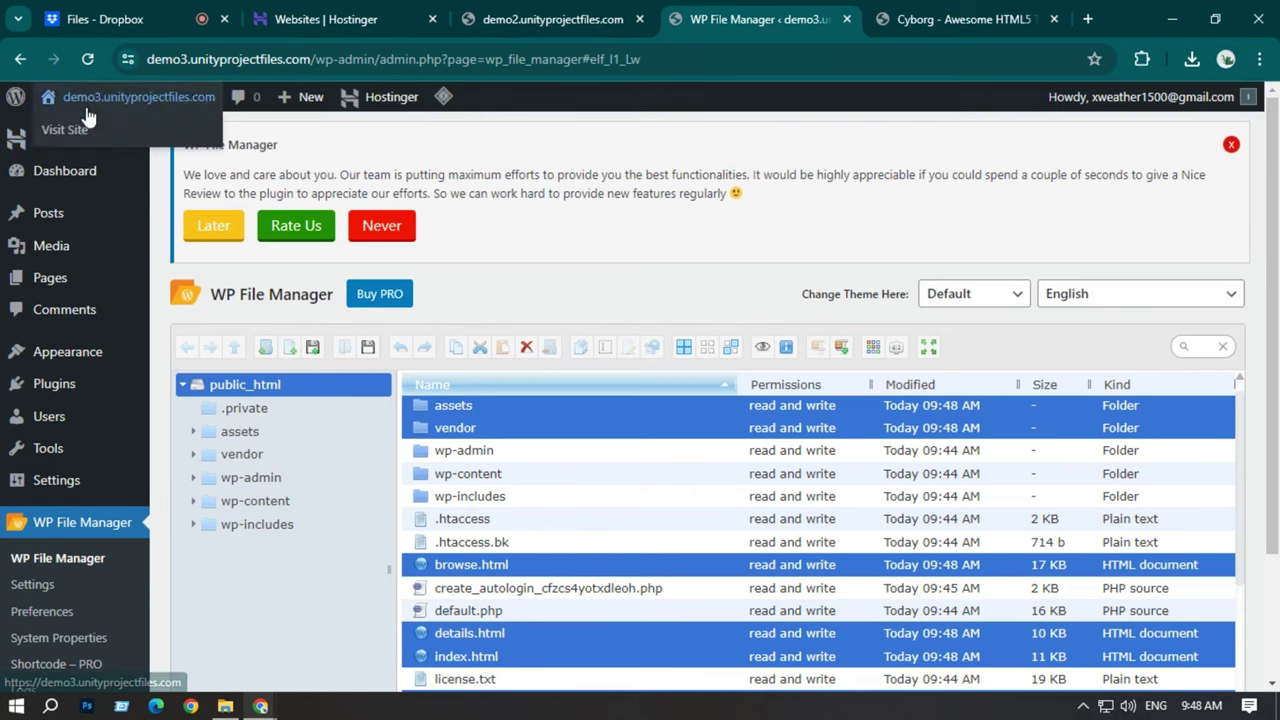
{"action": "left_click", "coordinate": [86, 130]}
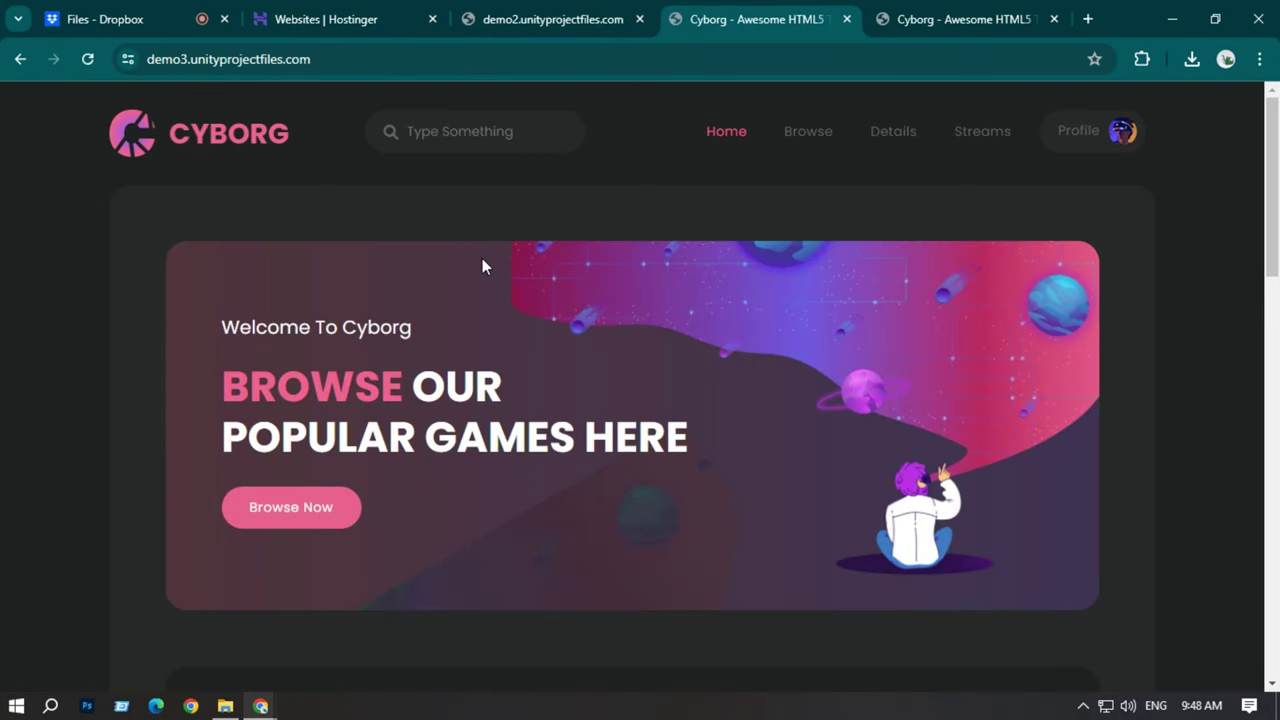
{"action": "left_click", "coordinate": [903, 18]}
{"action": "left_click", "coordinate": [723, 18]}
{"action": "left_click", "coordinate": [541, 30]}
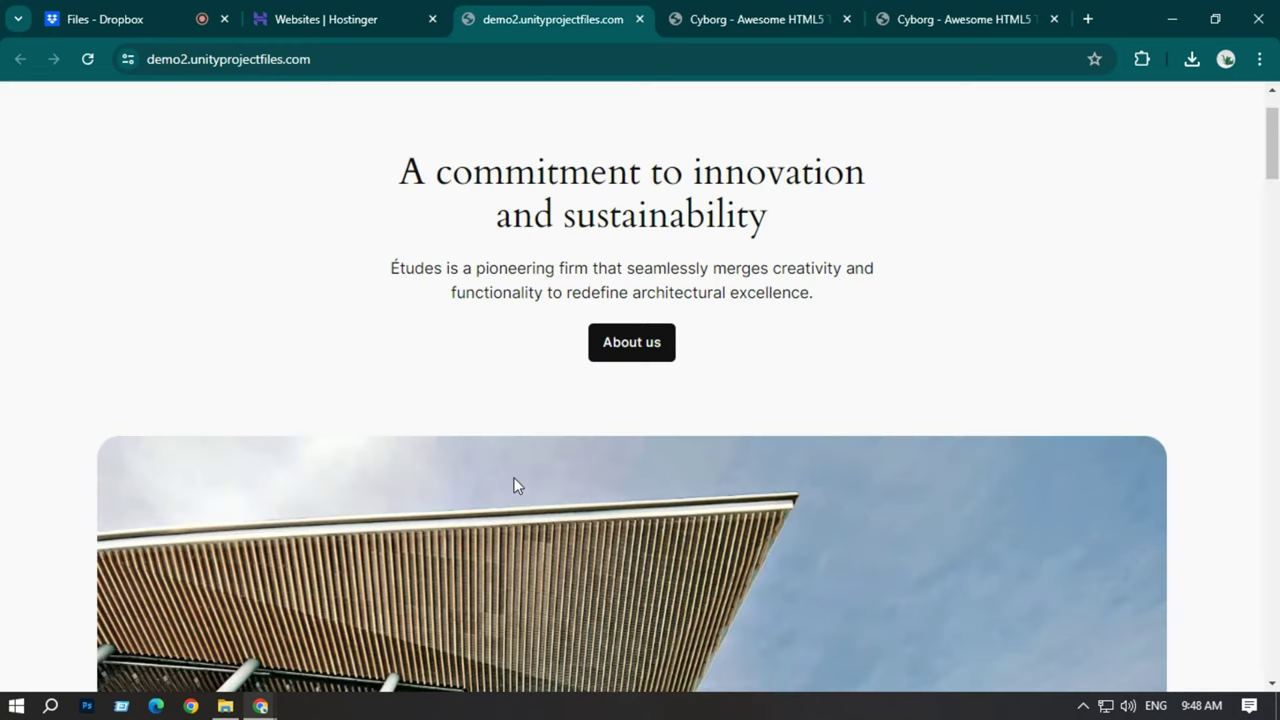
{"action": "left_click", "coordinate": [688, 14]}
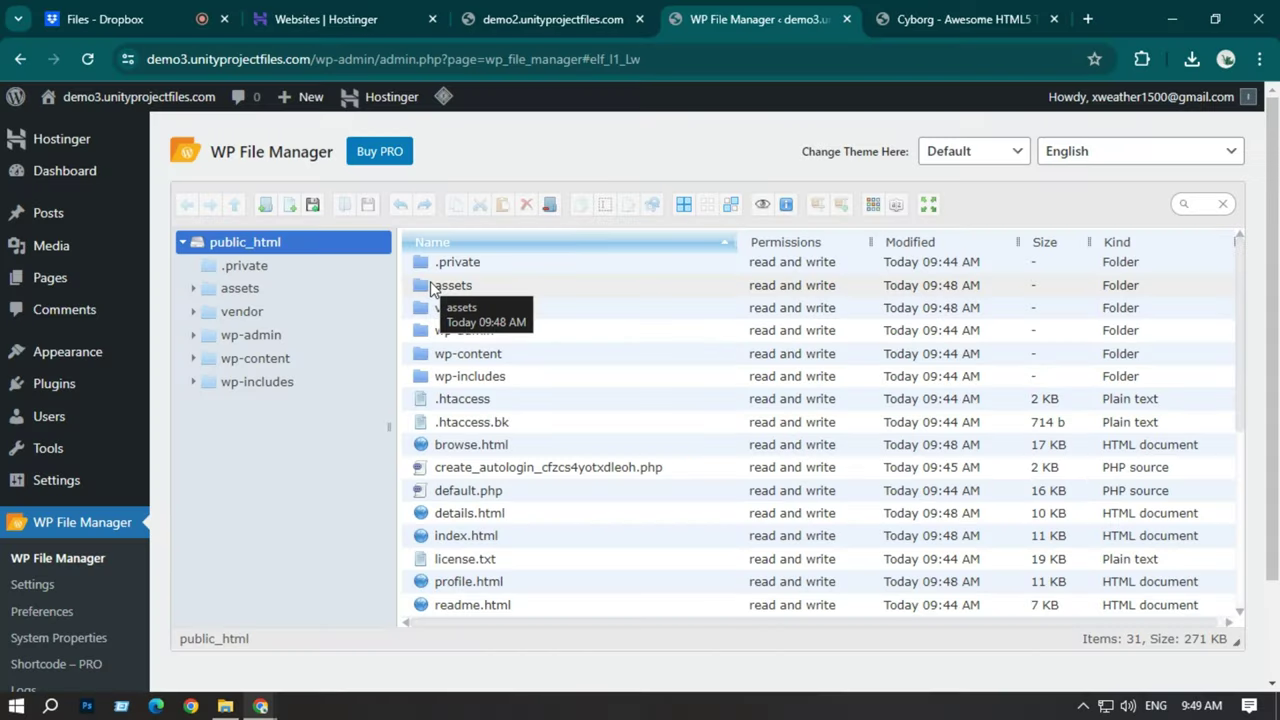
Check the Cyborg template page, then open the demo2 website in a new tab from the Websites list
{"action": "left_click", "coordinate": [352, 8]}
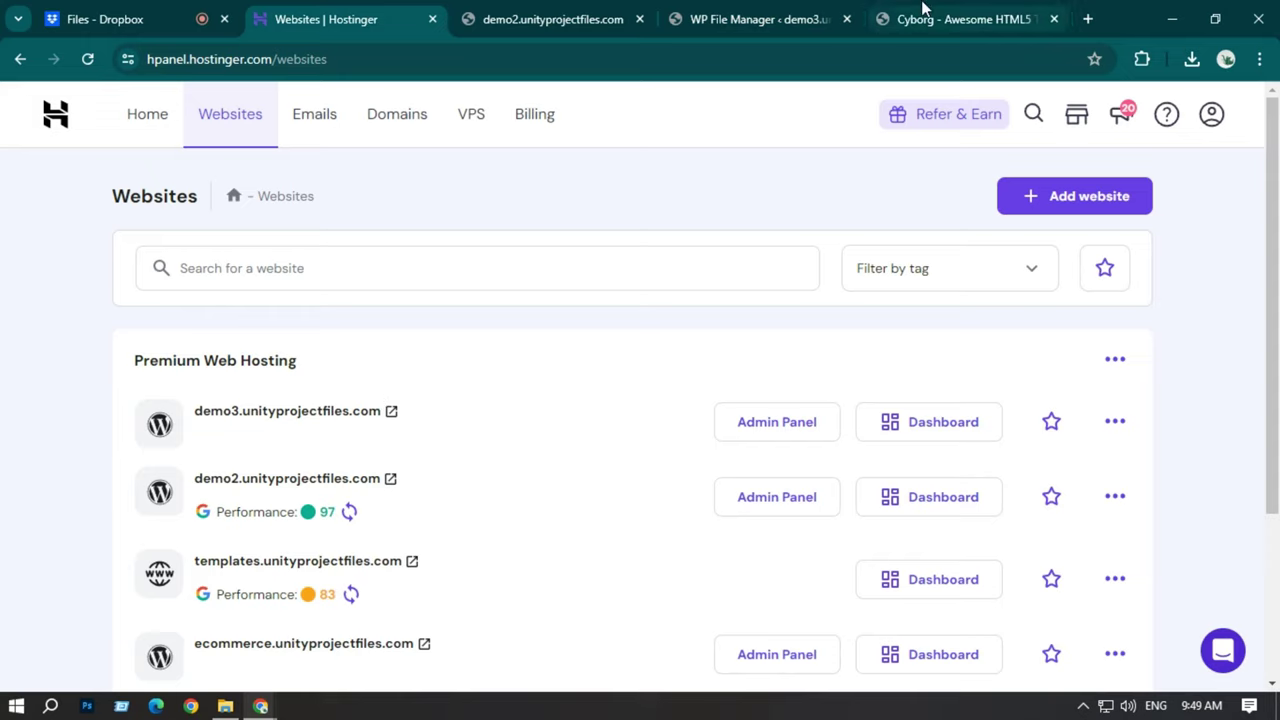
{"action": "left_click", "coordinate": [955, 19]}
{"action": "left_click", "coordinate": [335, 12]}
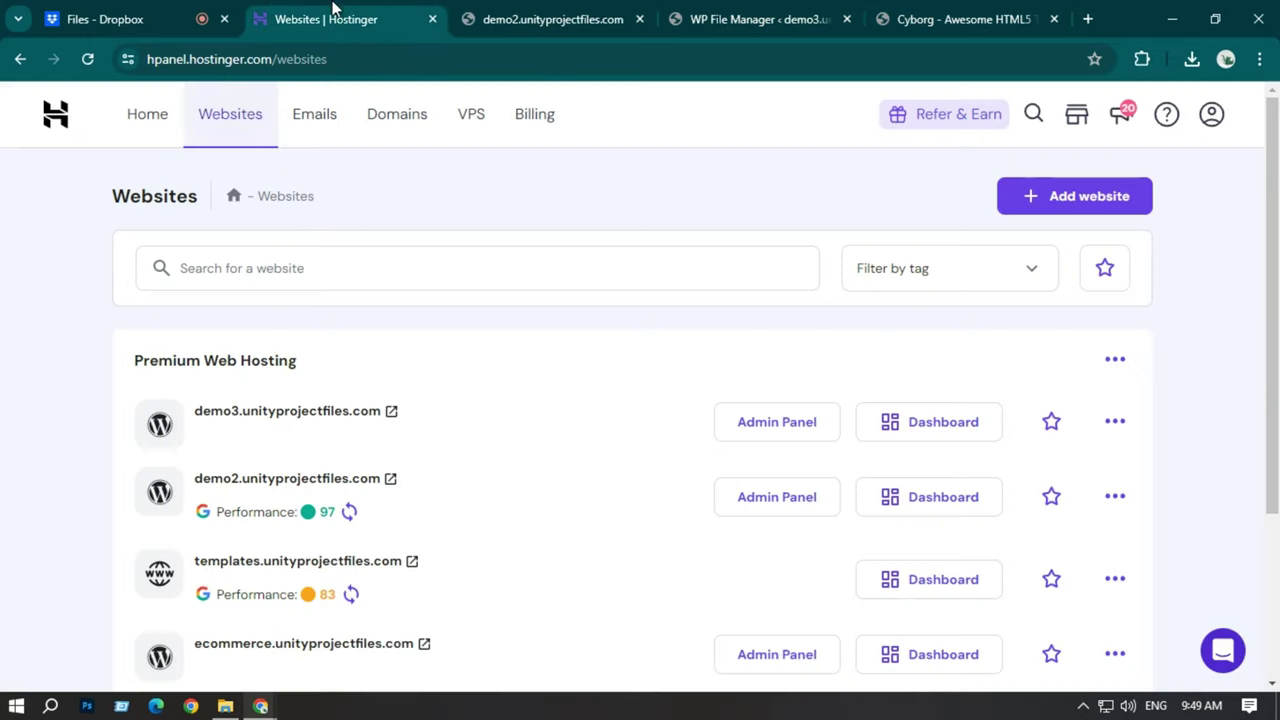
{"action": "scroll", "coordinate": [289, 471], "scroll_direction": "down", "scroll_amount": 1}
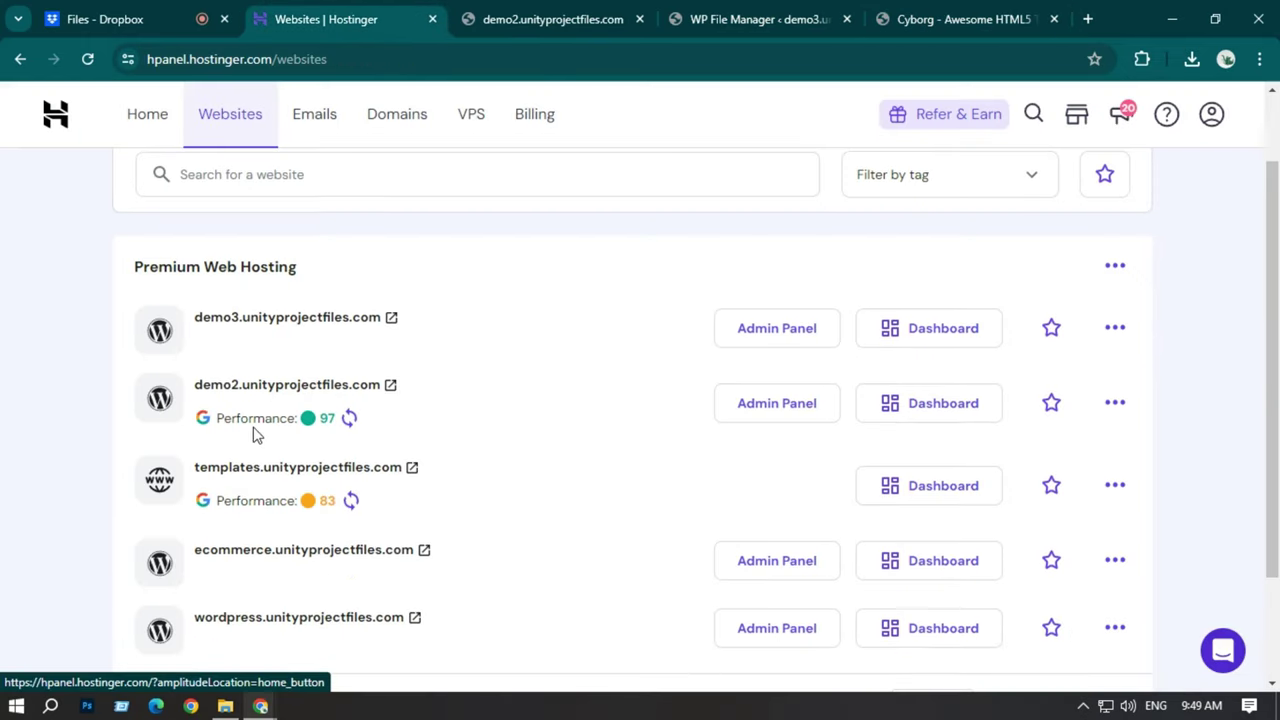
{"action": "left_click", "coordinate": [252, 397]}
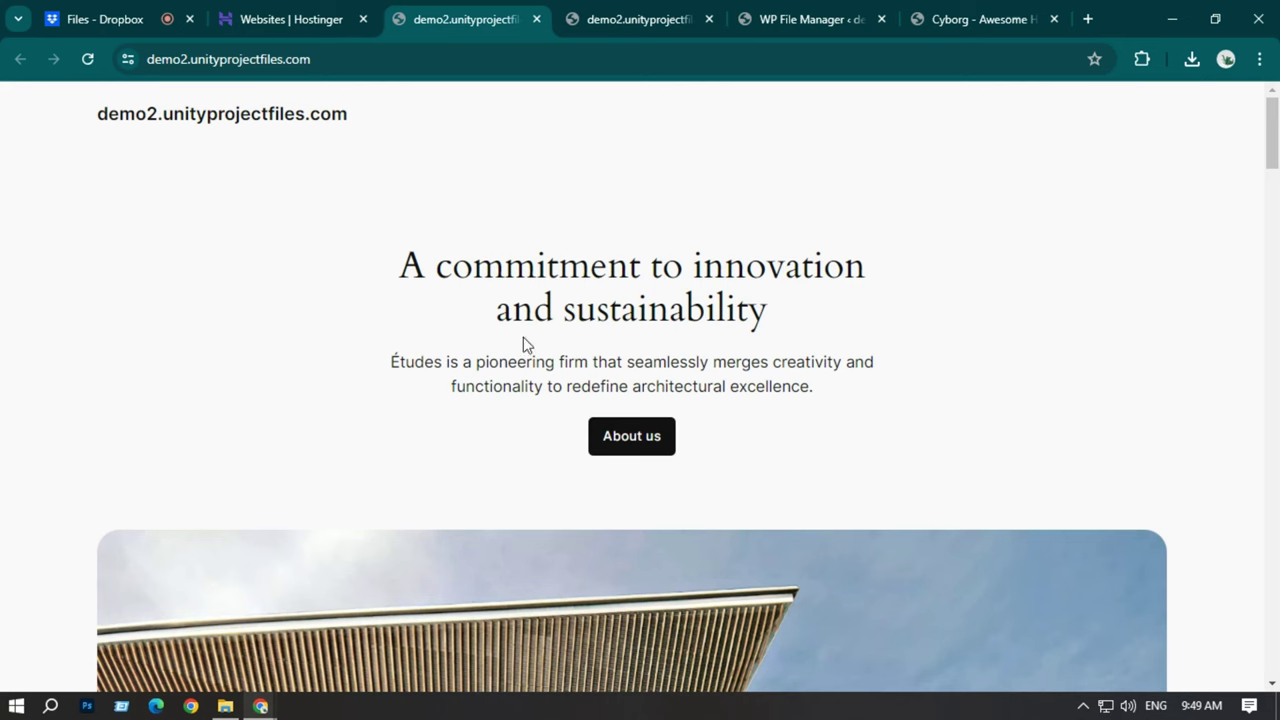
{"action": "scroll", "coordinate": [508, 521], "scroll_direction": "down", "scroll_amount": 3}
{"action": "scroll", "coordinate": [512, 519], "scroll_direction": "up", "scroll_amount": 3}
{"action": "left_click", "coordinate": [284, 31]}
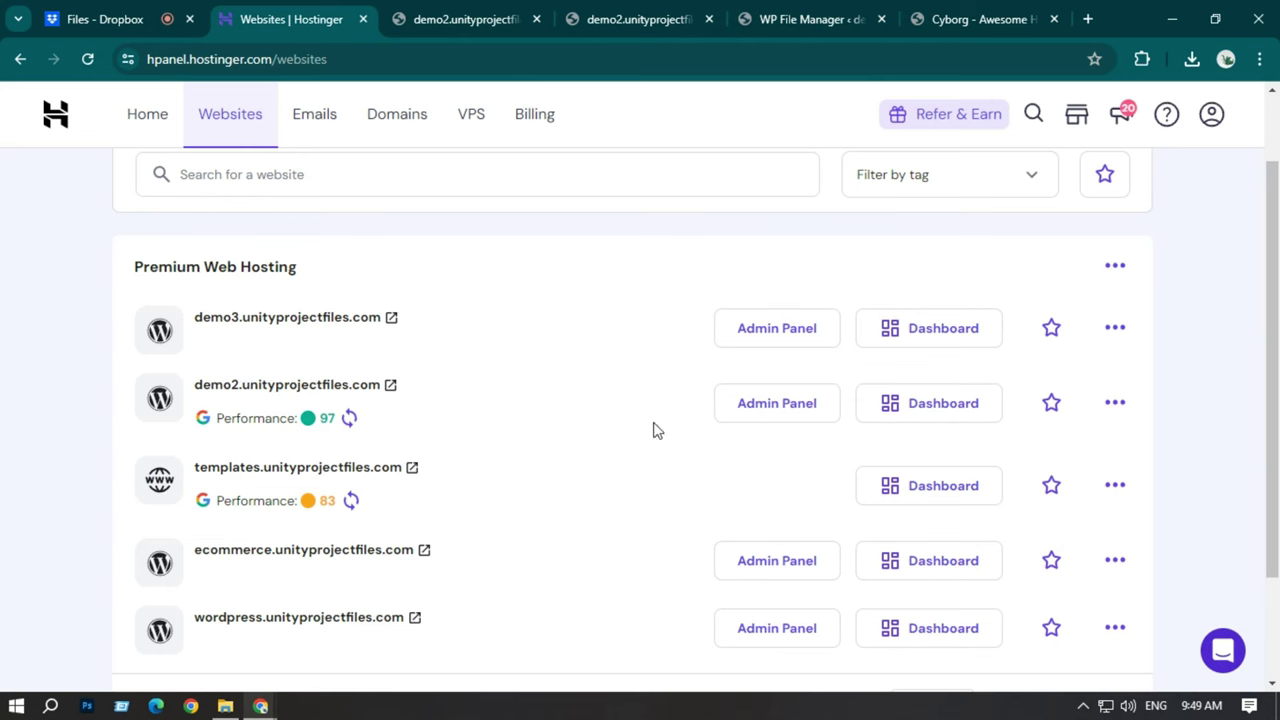
From demo2's dashboard, open Files > File Manager and choose access to demo2's own files
{"action": "left_click", "coordinate": [914, 419]}
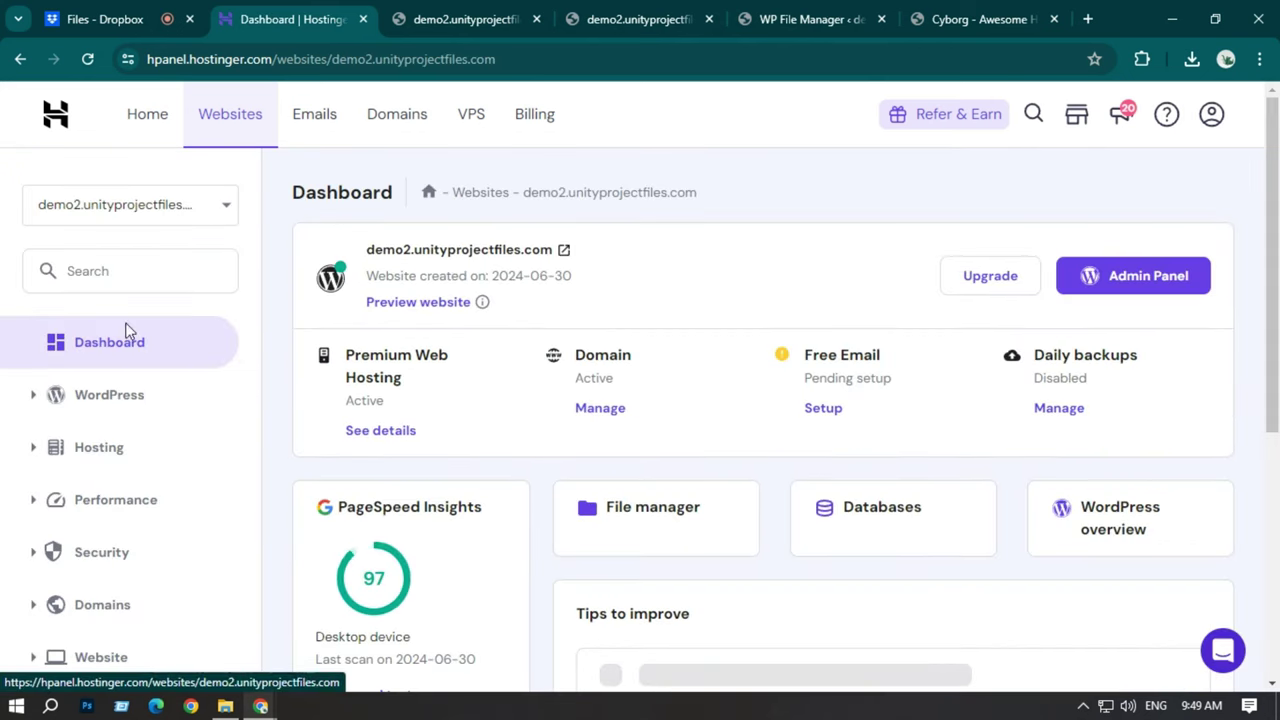
{"action": "scroll", "coordinate": [200, 420], "scroll_direction": "down", "scroll_amount": 2}
{"action": "left_click", "coordinate": [78, 530]}
{"action": "scroll", "coordinate": [132, 500], "scroll_direction": "down", "scroll_amount": 2}
{"action": "left_click", "coordinate": [110, 378]}
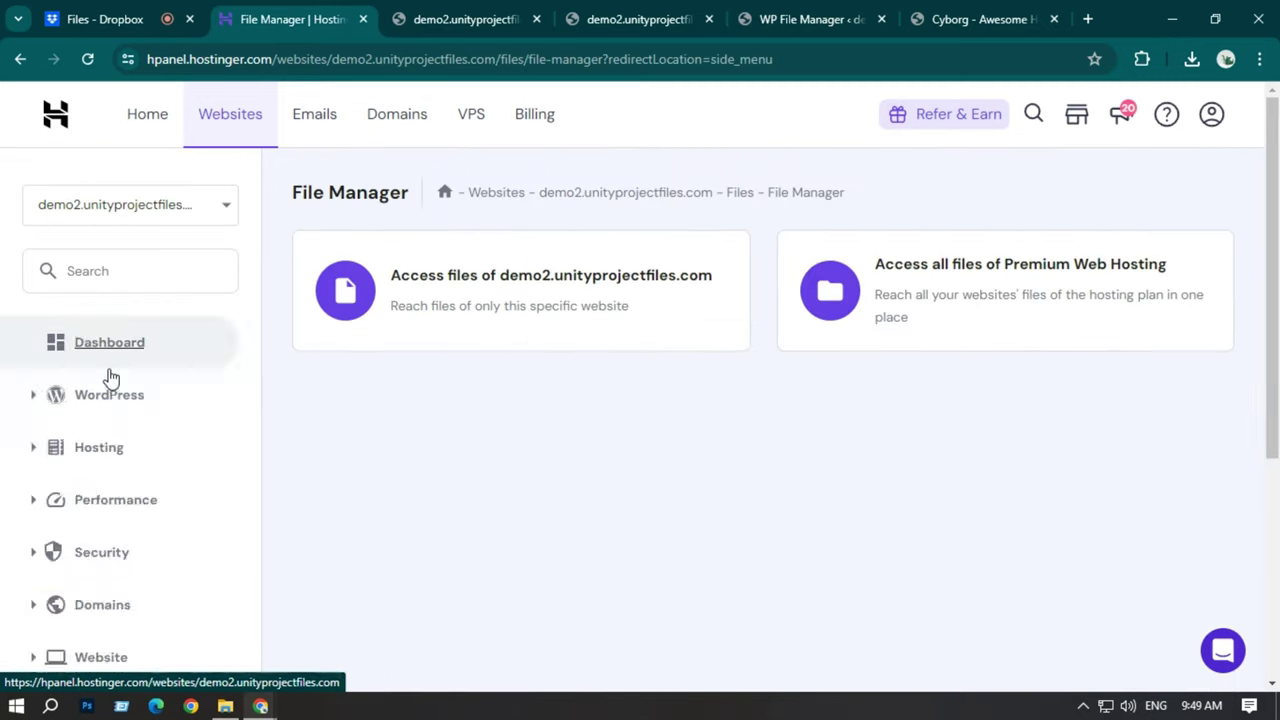
{"action": "scroll", "coordinate": [150, 480], "scroll_direction": "down", "scroll_amount": 3}
{"action": "scroll", "coordinate": [130, 490], "scroll_direction": "down", "scroll_amount": 2}
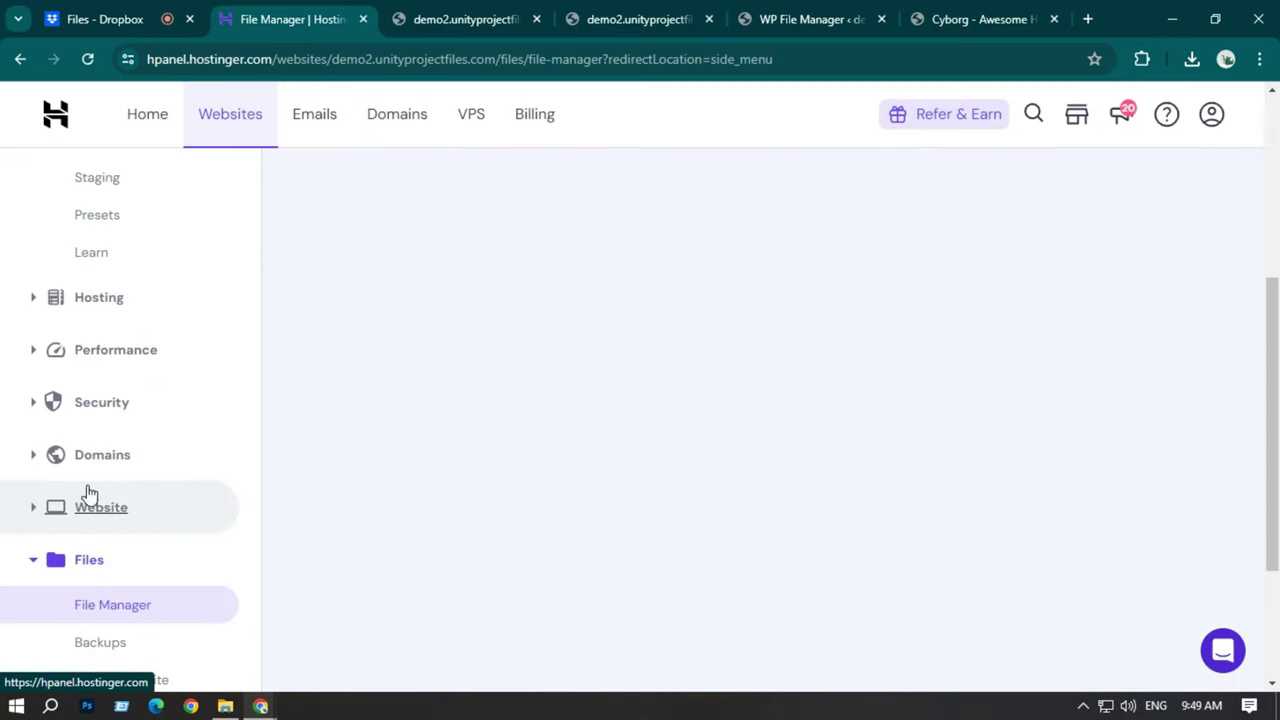
{"action": "left_click", "coordinate": [110, 608]}
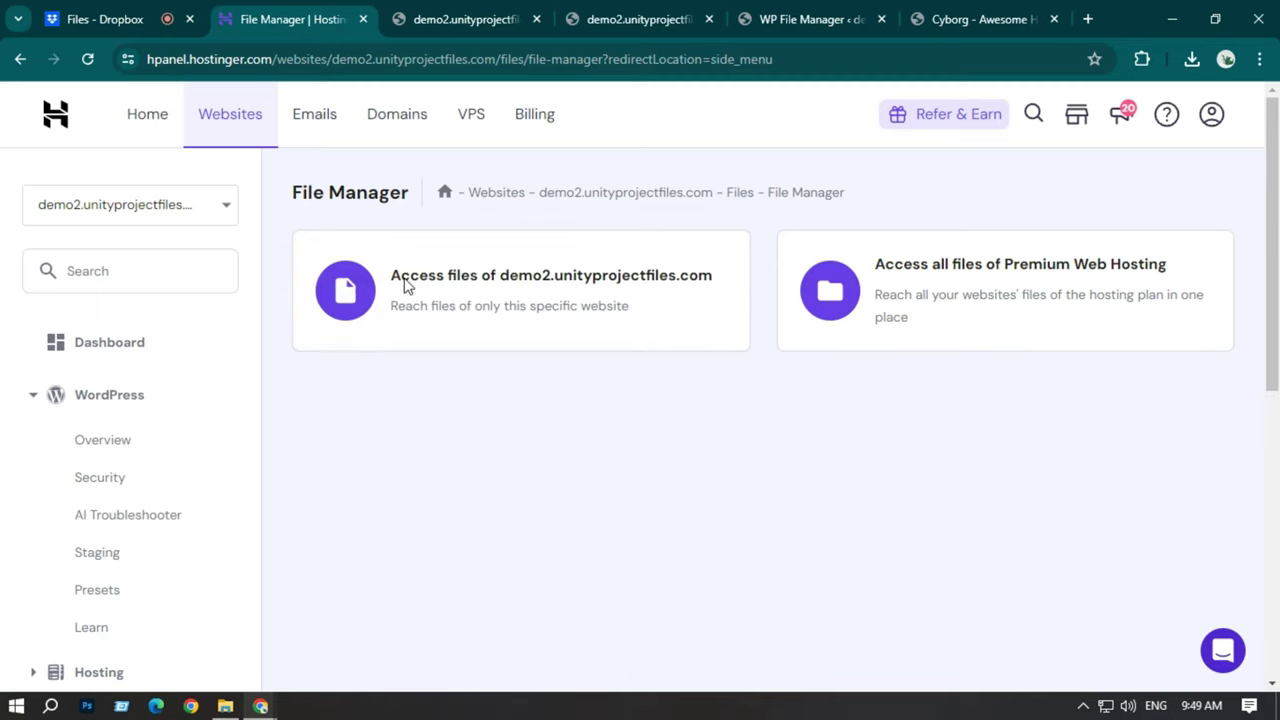
{"action": "left_click", "coordinate": [404, 286]}
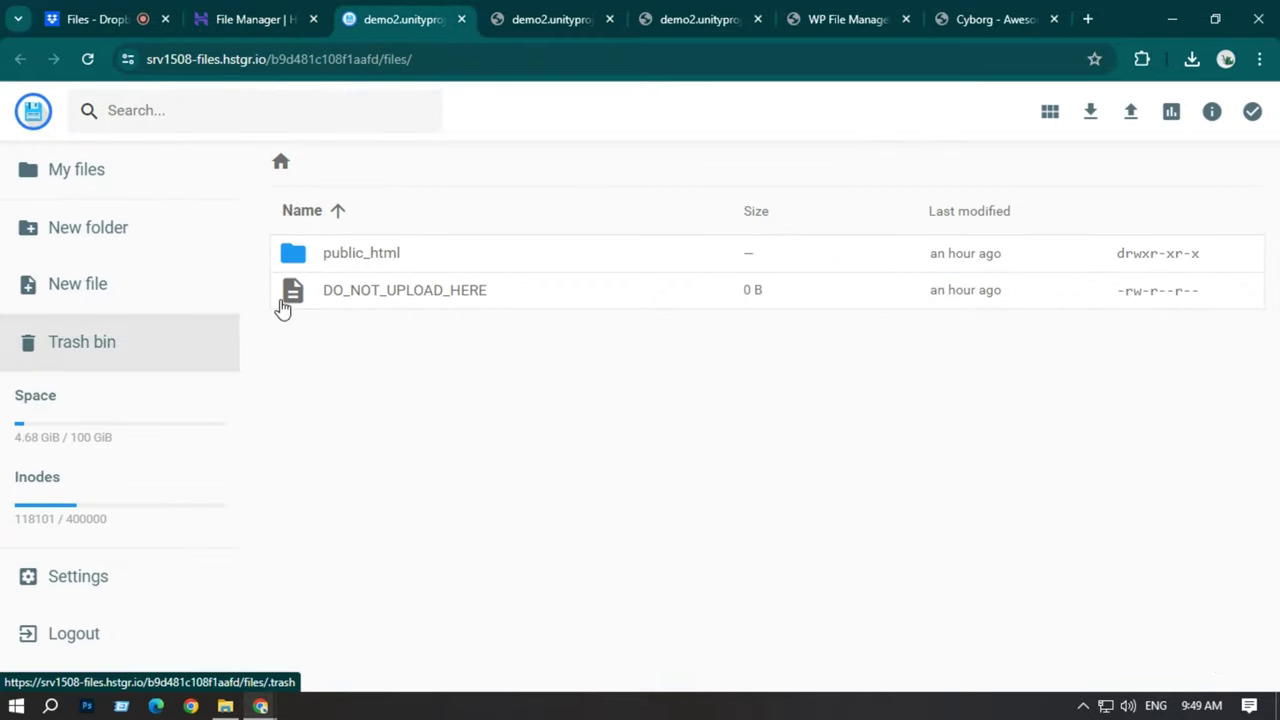
Open demo2's public_html folder and look through its WordPress files
{"action": "double_click", "coordinate": [371, 254]}
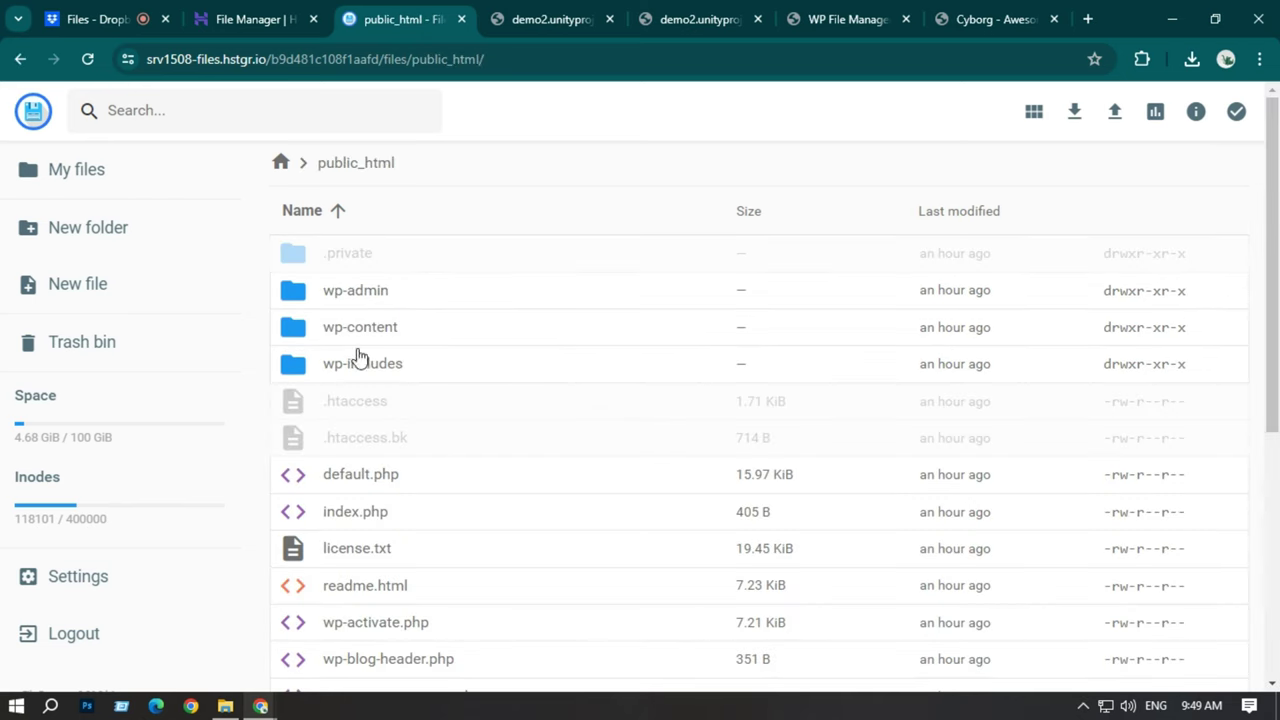
{"action": "scroll", "coordinate": [481, 433], "scroll_direction": "down", "scroll_amount": 1}
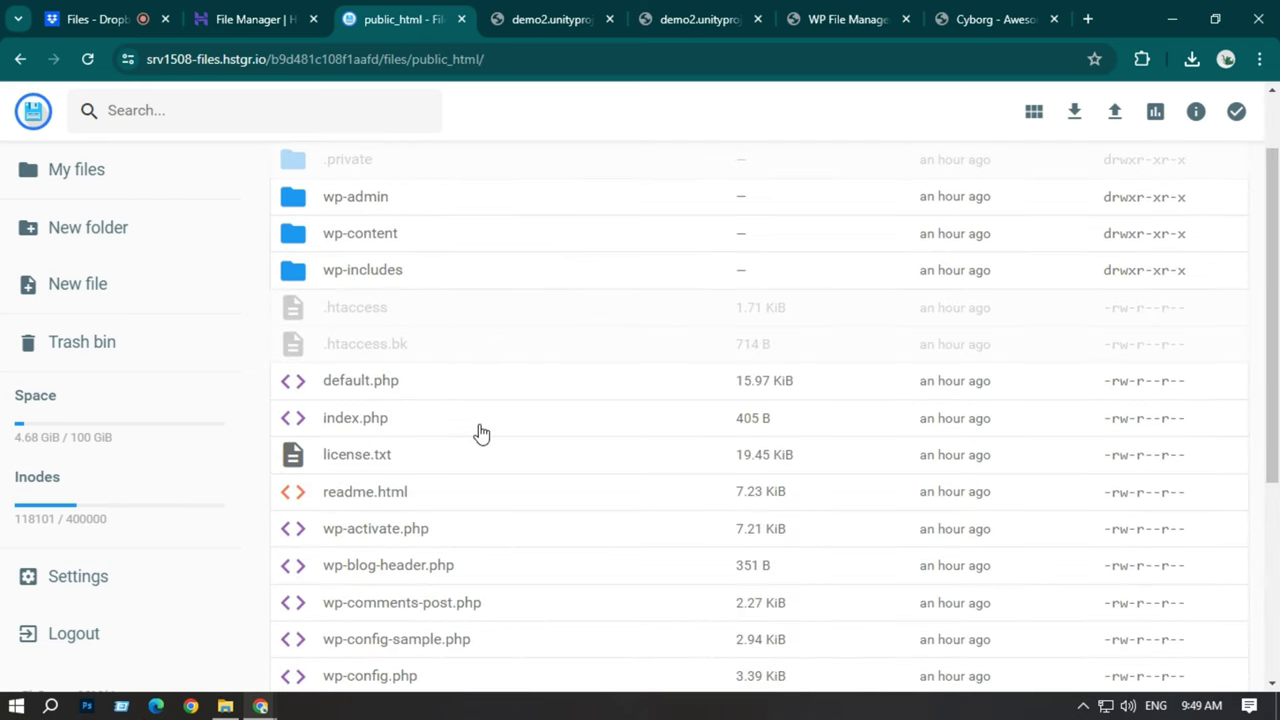
{"action": "scroll", "coordinate": [666, 440], "scroll_direction": "down", "scroll_amount": 2}
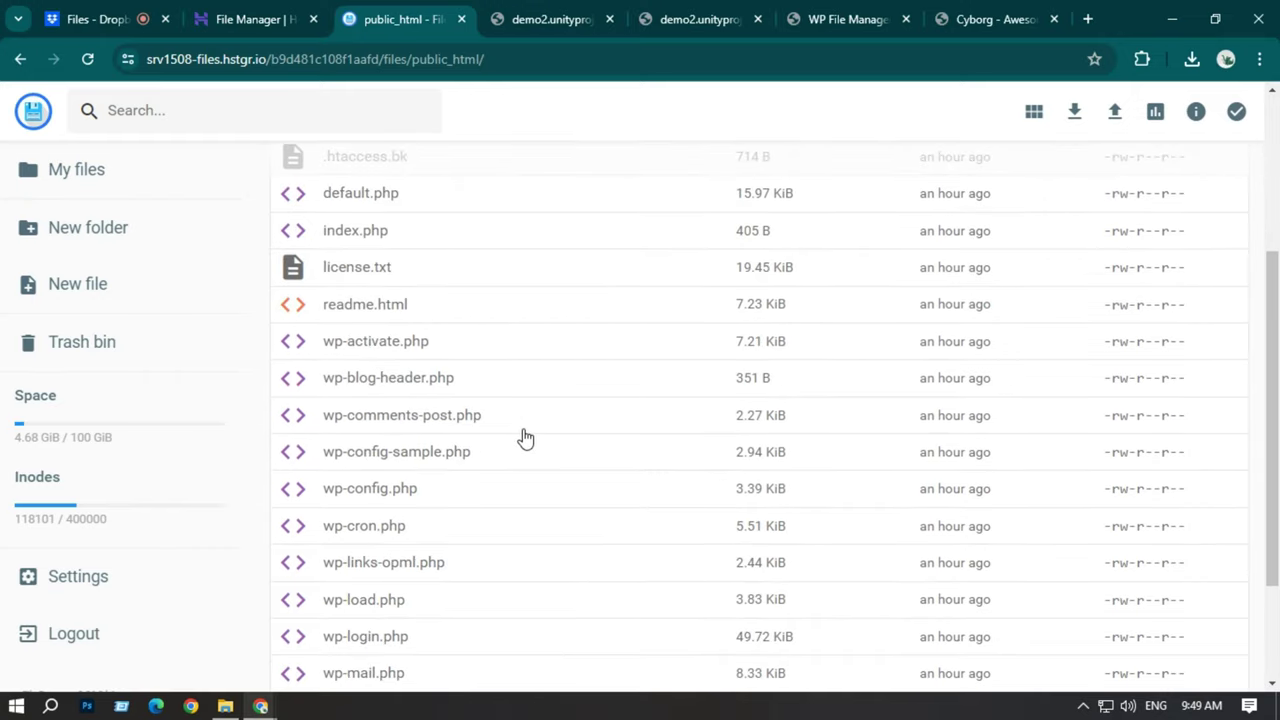
{"action": "scroll", "coordinate": [525, 438], "scroll_direction": "down", "scroll_amount": 2}
{"action": "scroll", "coordinate": [525, 438], "scroll_direction": "up", "scroll_amount": 3}
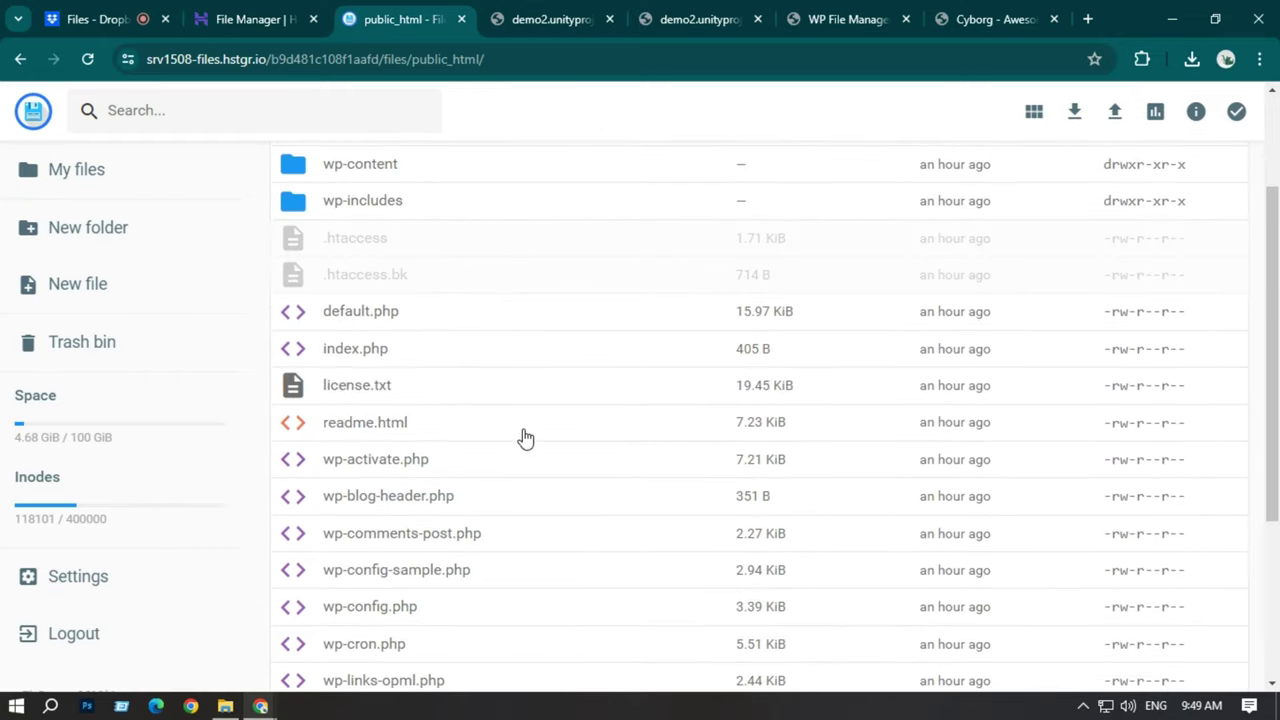
{"action": "scroll", "coordinate": [410, 520], "scroll_direction": "down", "scroll_amount": 2}
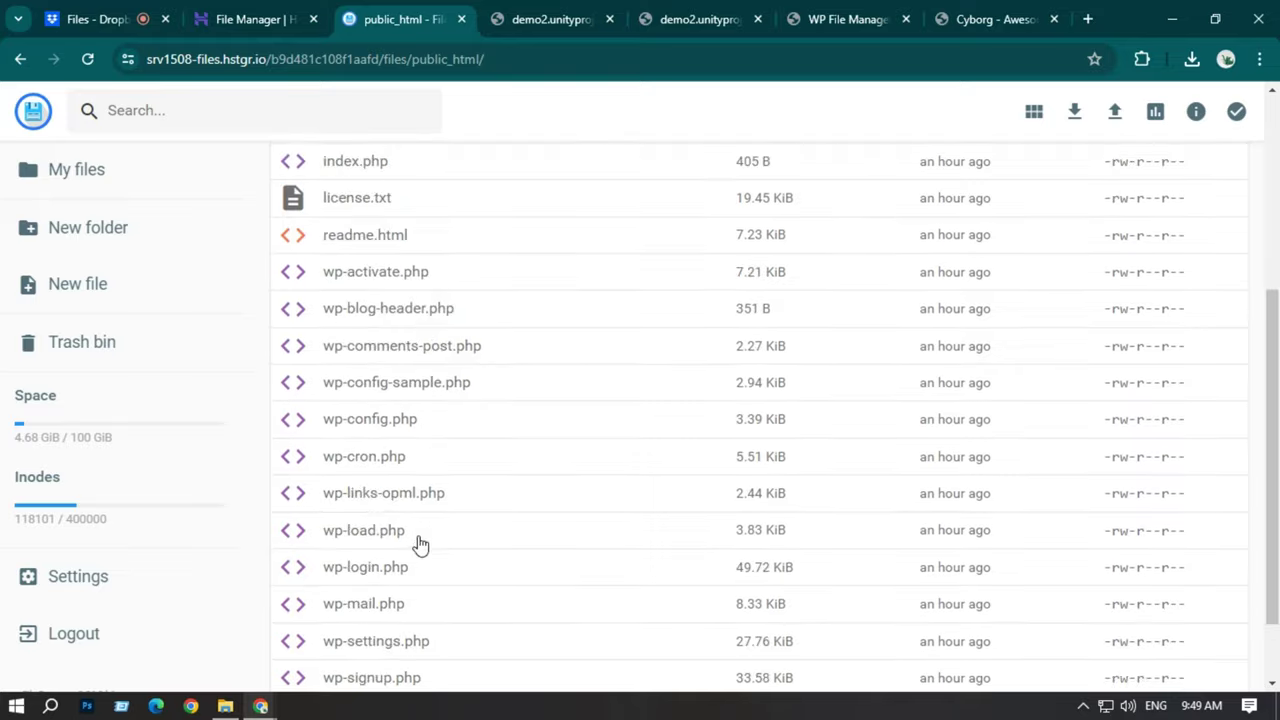
{"action": "scroll", "coordinate": [378, 526], "scroll_direction": "down", "scroll_amount": 1}
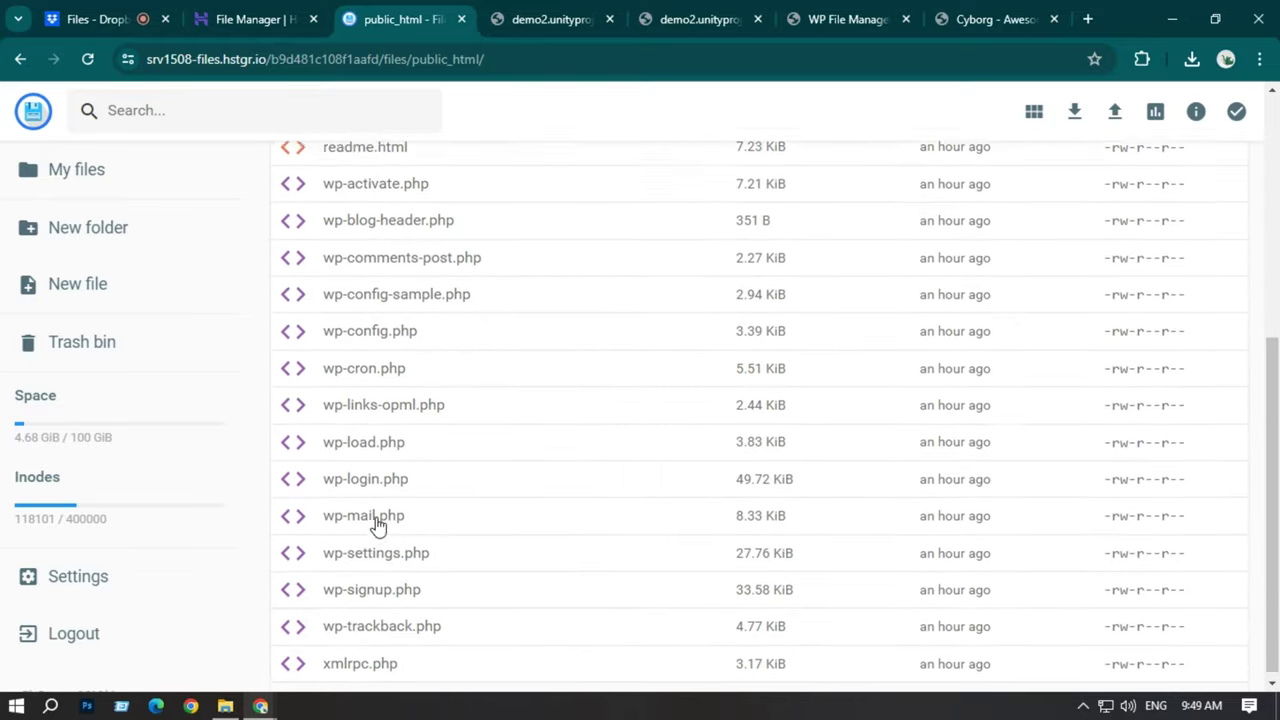
{"action": "scroll", "coordinate": [365, 415], "scroll_direction": "up", "scroll_amount": 3}
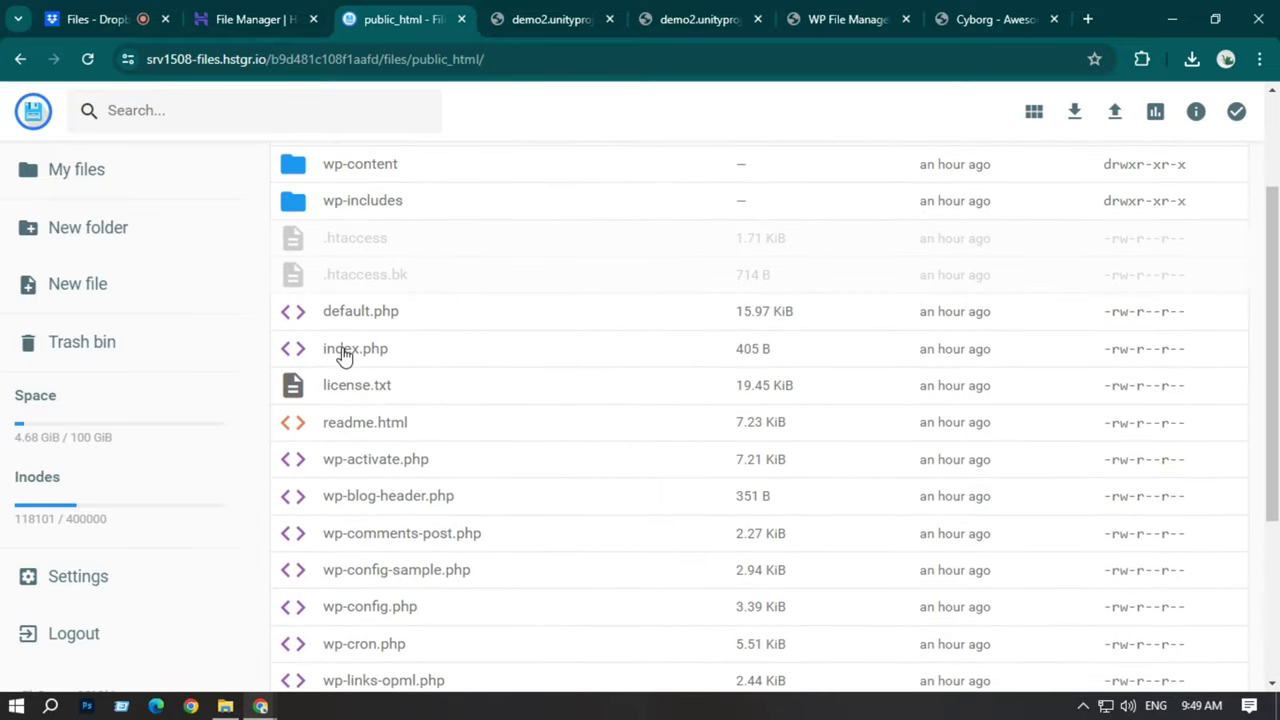
Permanently delete index.php from public_html, skipping the trash
{"action": "left_click", "coordinate": [390, 350]}
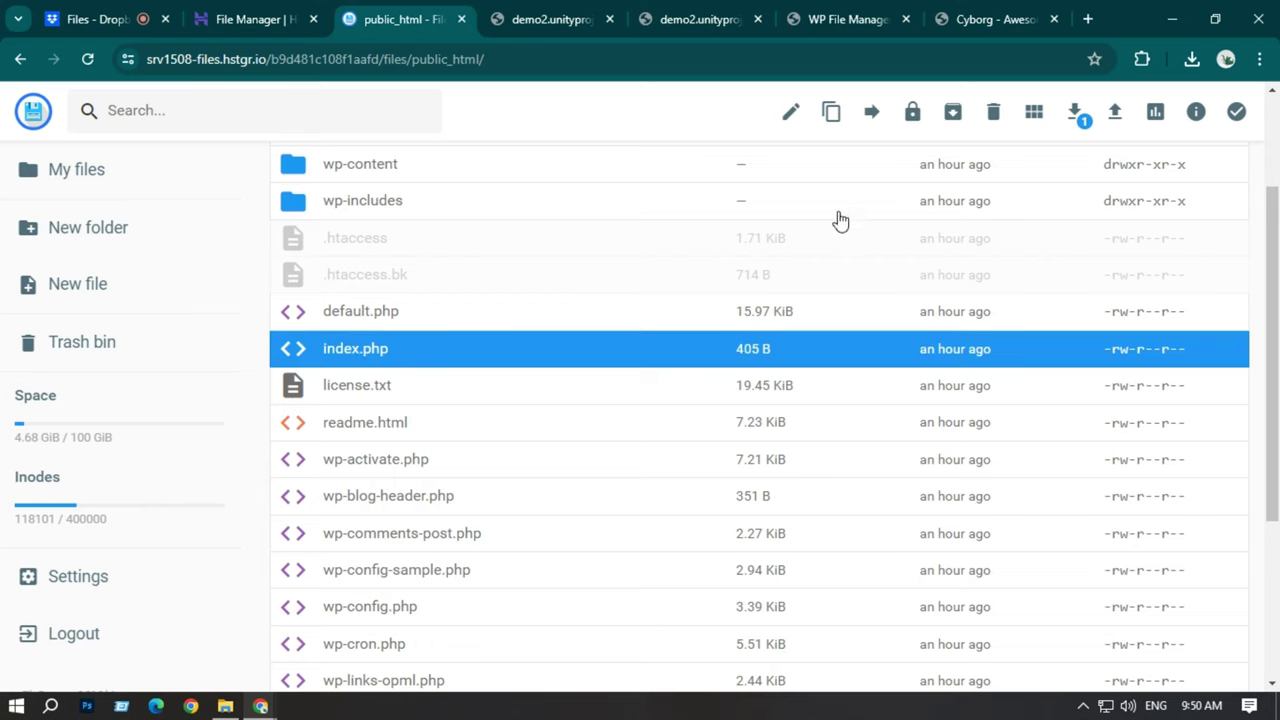
{"action": "left_click", "coordinate": [995, 113]}
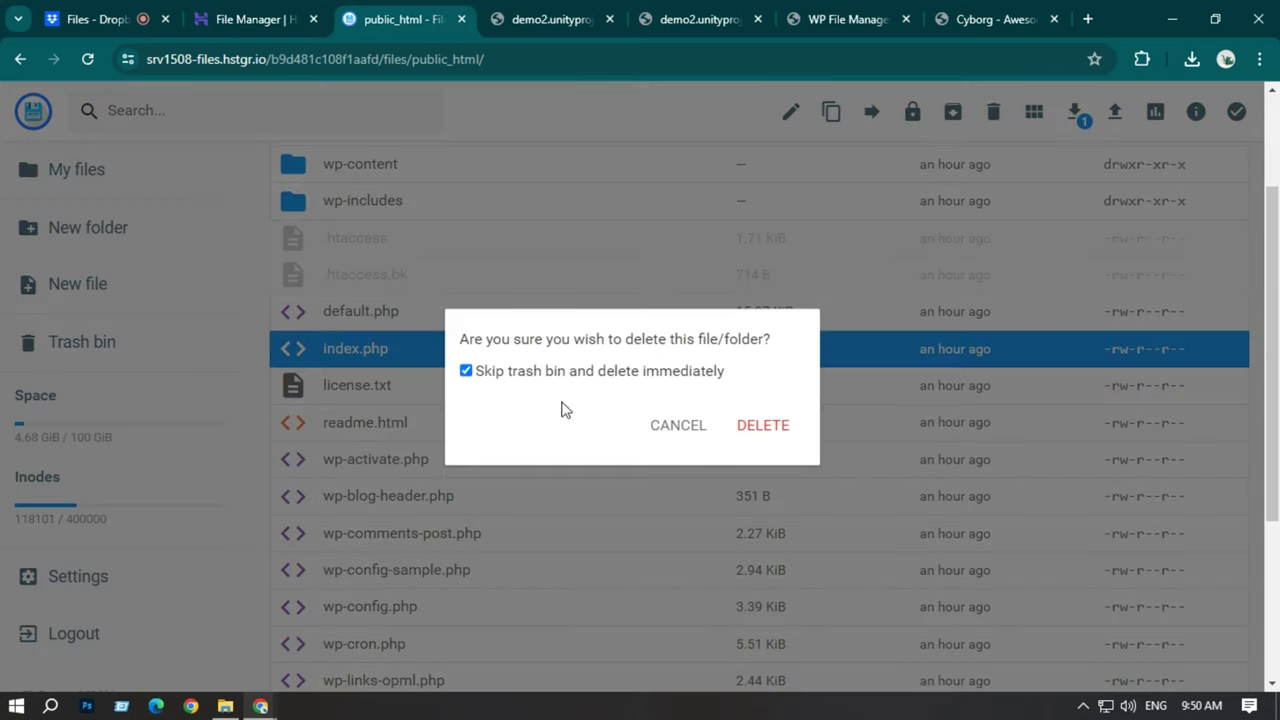
{"action": "left_click", "coordinate": [740, 427]}
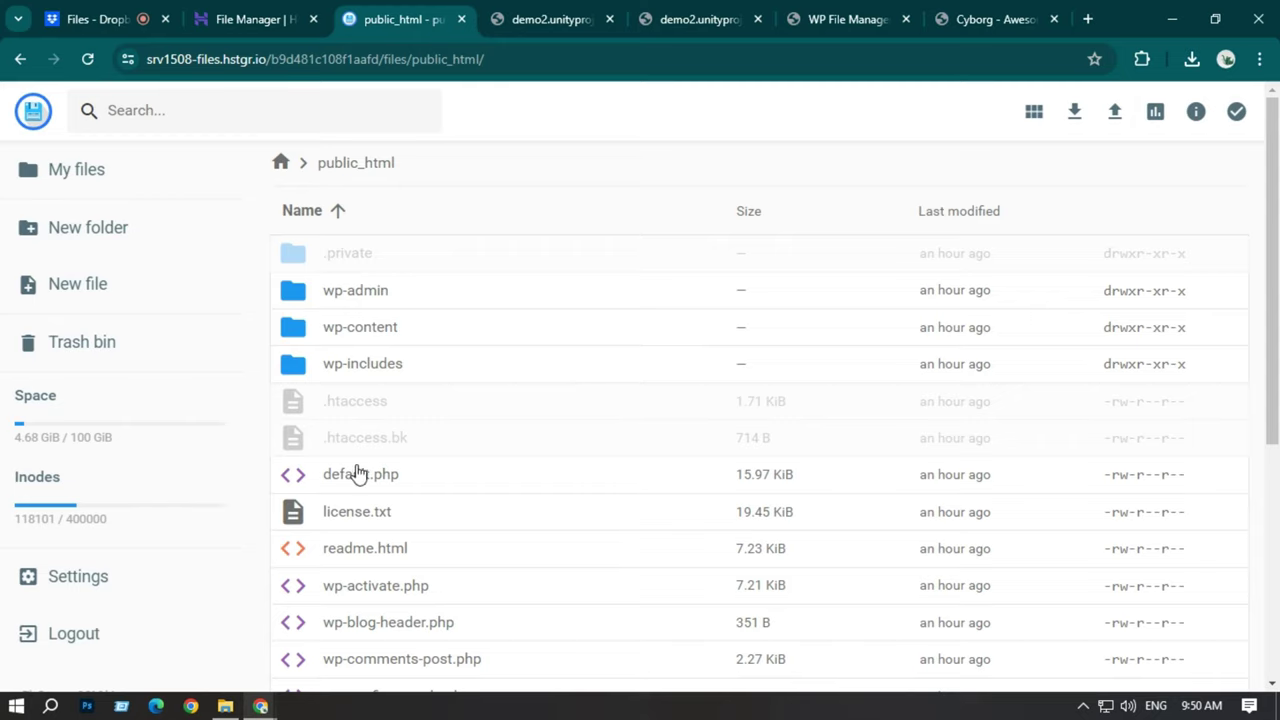
{"action": "scroll", "coordinate": [437, 477], "scroll_direction": "down", "scroll_amount": 2}
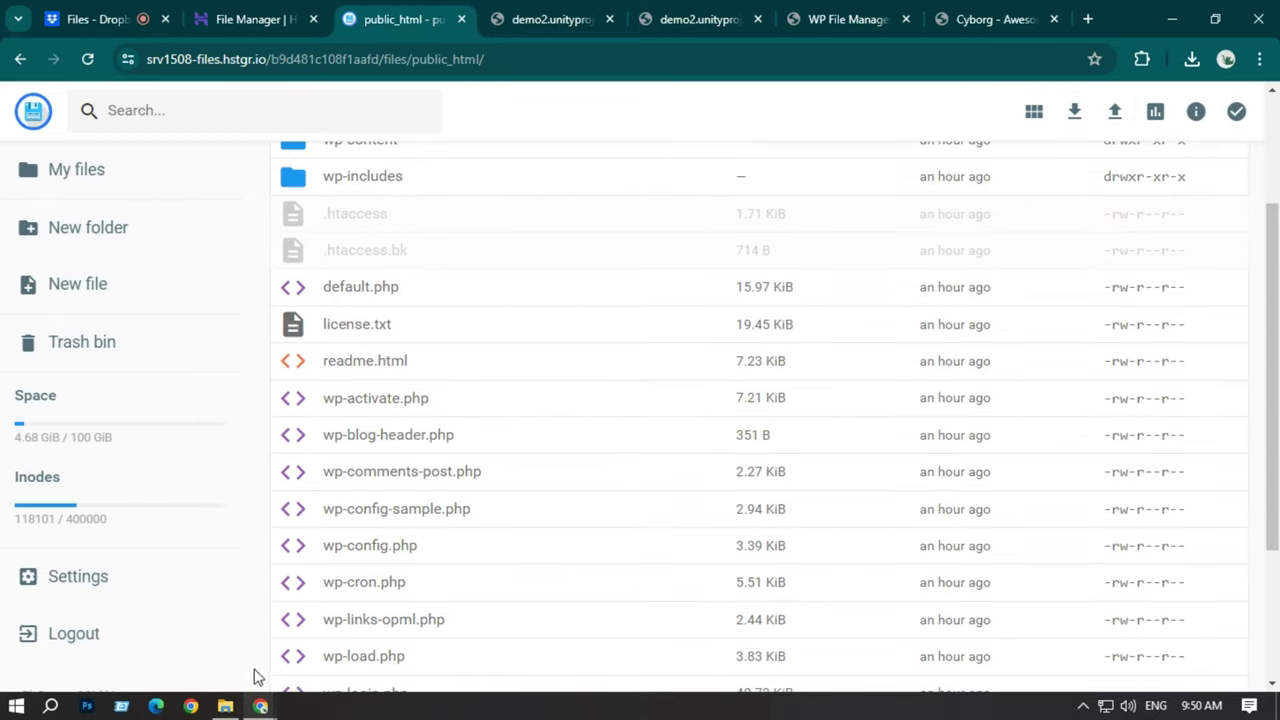
Drag all seven items from local cyborg-1.0.0 into public_html and follow the upload list to completion
{"action": "left_click", "coordinate": [225, 706]}
{"action": "left_click_drag", "start_coordinate": [280, 474], "coordinate": [189, 202]}
{"action": "left_click_drag", "start_coordinate": [189, 202], "coordinate": [531, 515]}
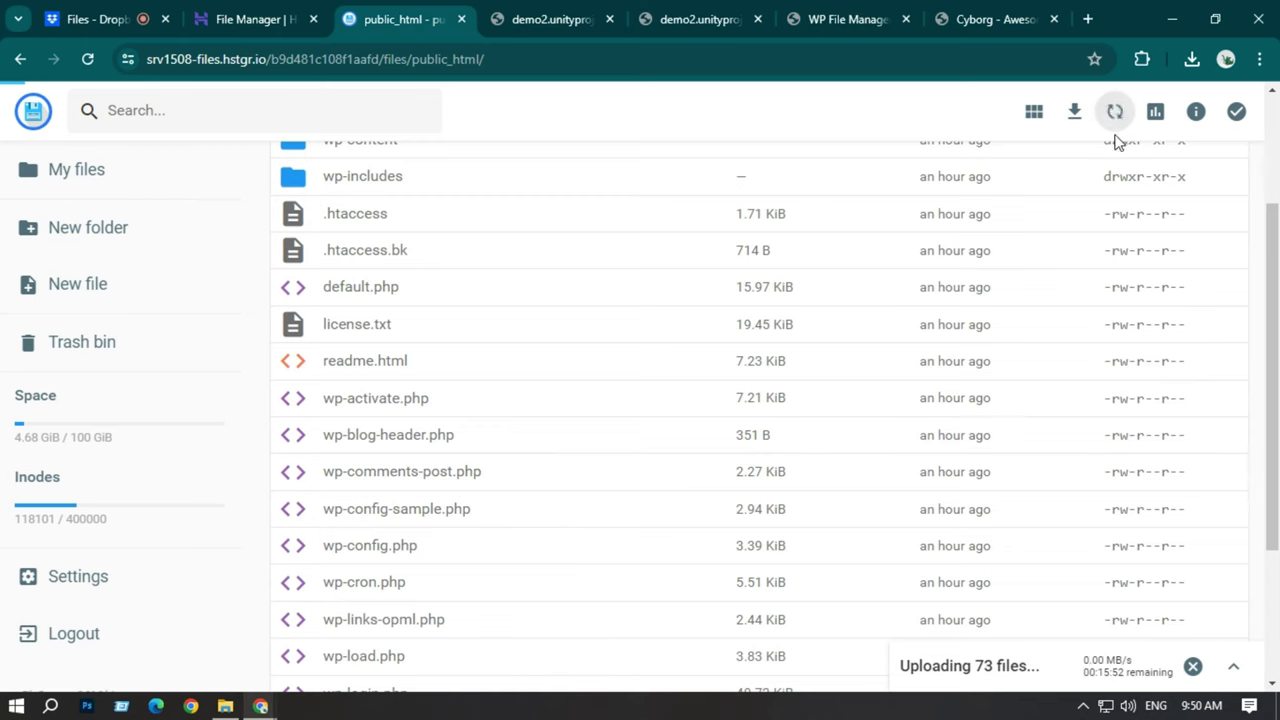
{"action": "scroll", "coordinate": [729, 449], "scroll_direction": "up", "scroll_amount": 3}
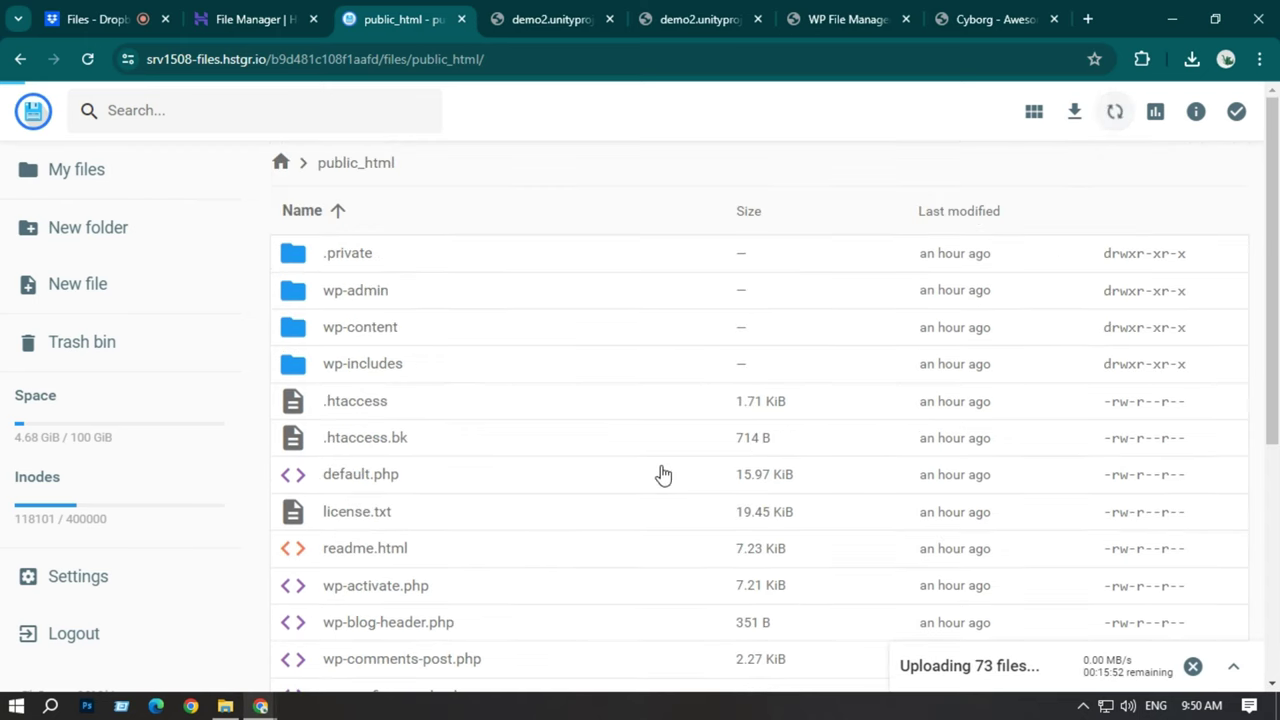
{"action": "scroll", "coordinate": [663, 475], "scroll_direction": "down", "scroll_amount": 4}
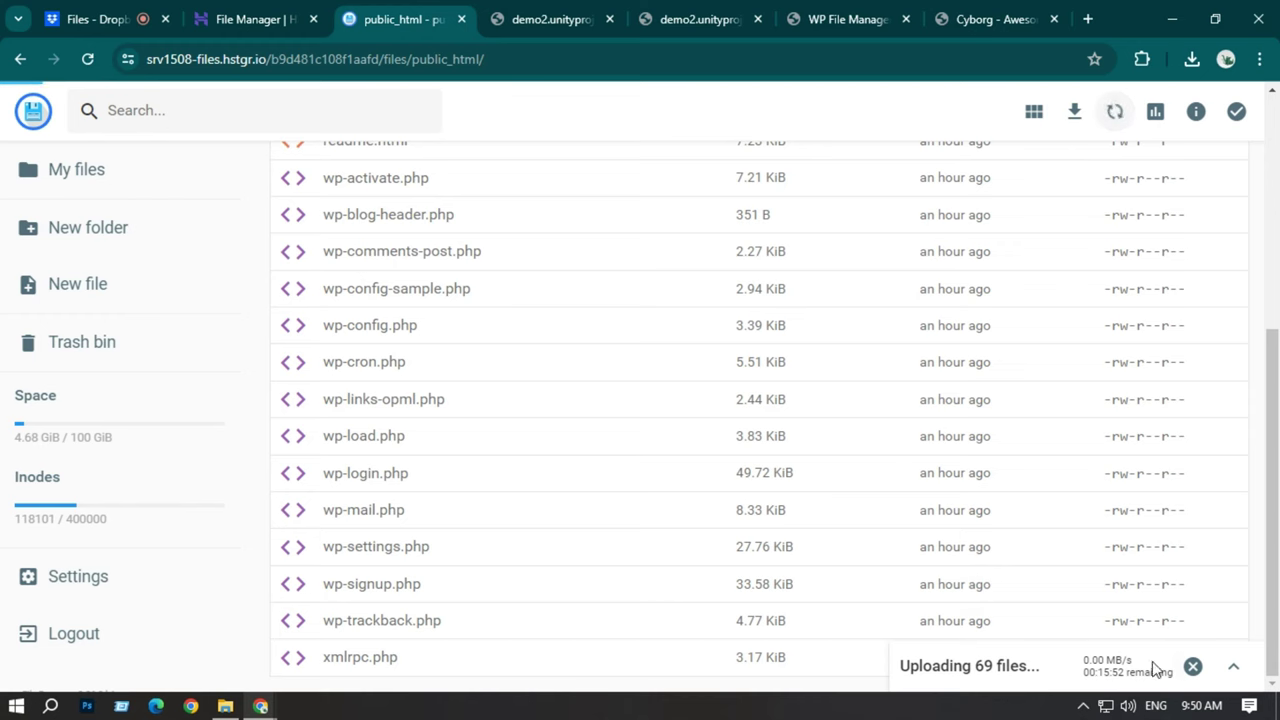
{"action": "left_click", "coordinate": [1234, 667]}
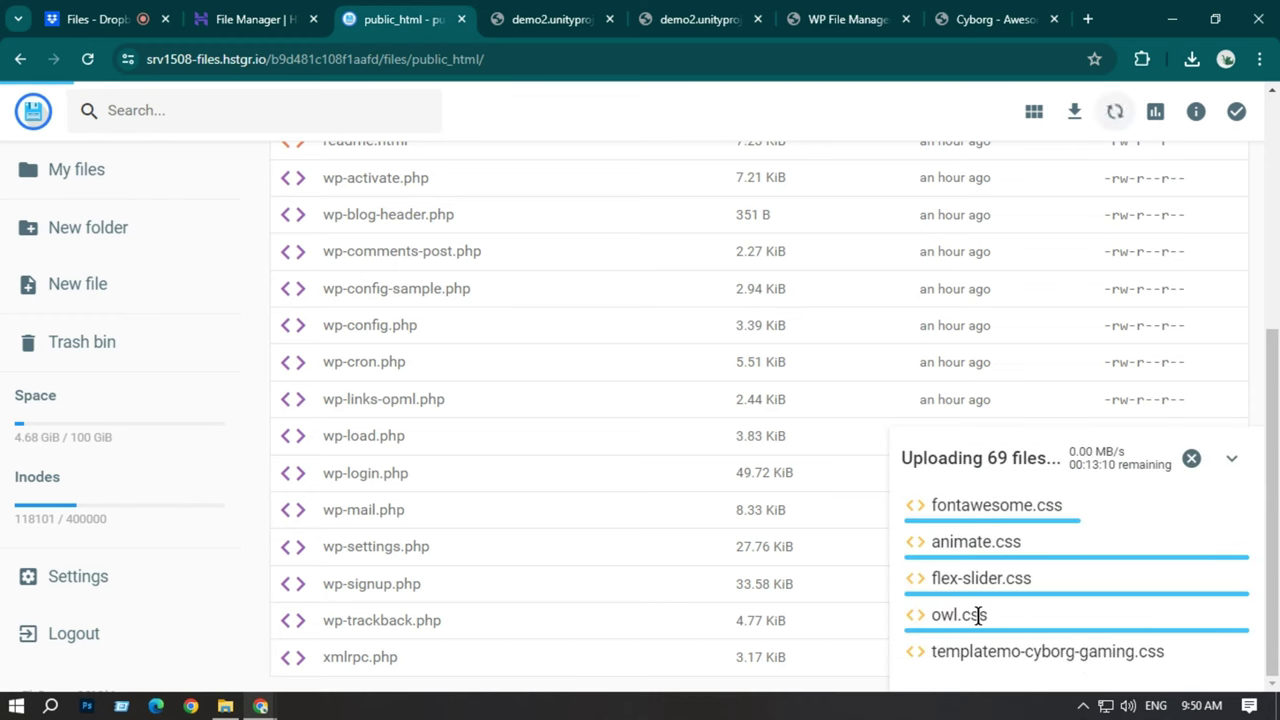
{"action": "scroll", "coordinate": [738, 557], "scroll_direction": "up", "scroll_amount": 5}
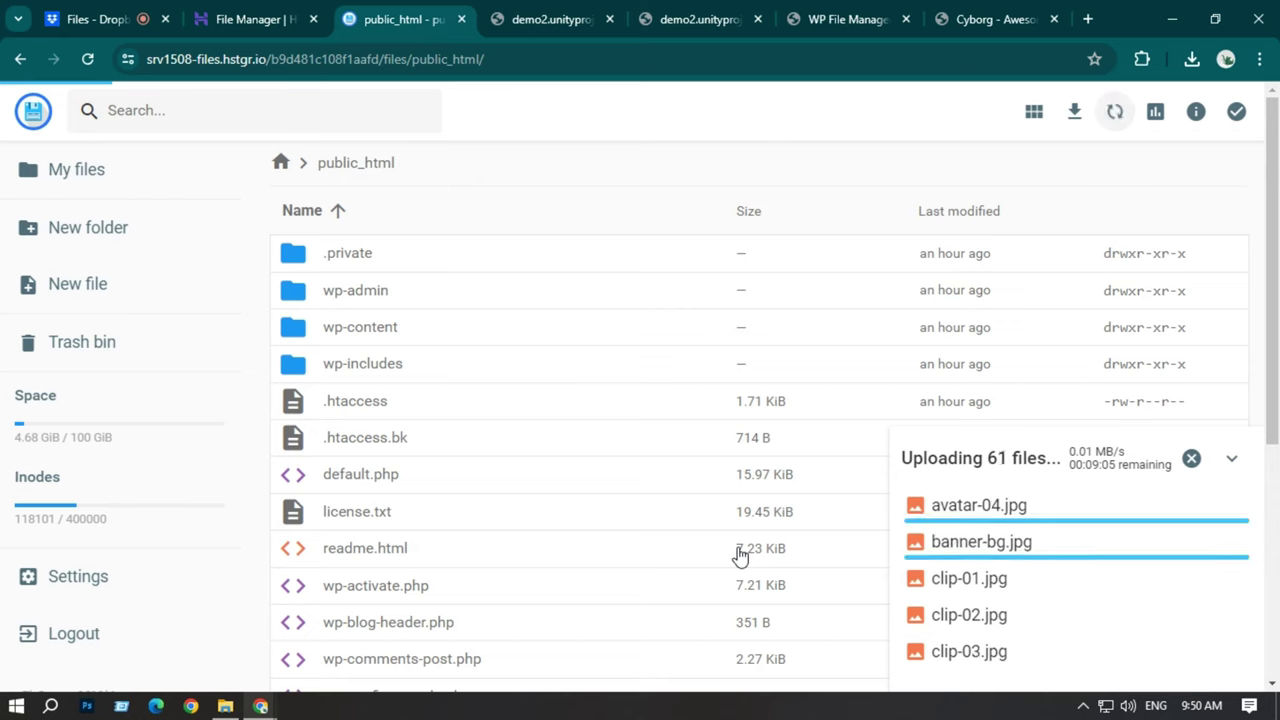
{"action": "scroll", "coordinate": [851, 577], "scroll_direction": "down", "scroll_amount": 3}
{"action": "scroll", "coordinate": [1097, 614], "scroll_direction": "down", "scroll_amount": 1}
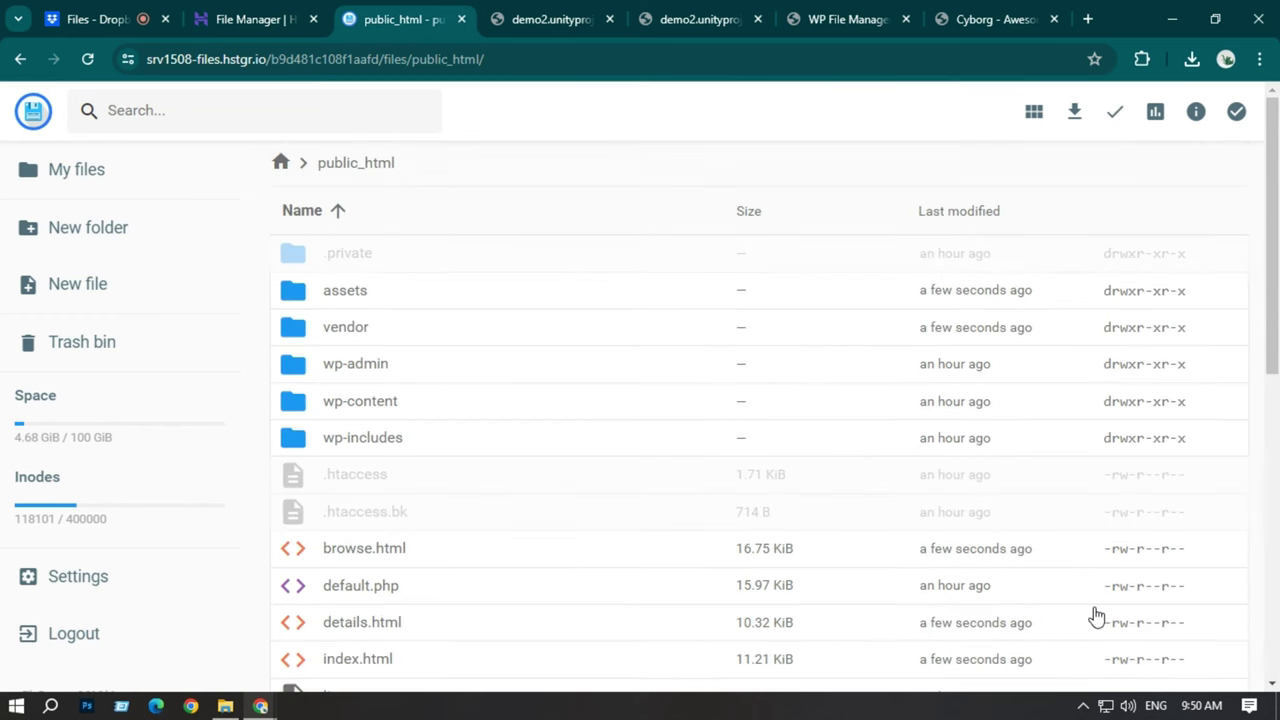
Open demo2.unityprojectfiles.com from the hPanel Websites list to see the live Cyborg homepage
{"action": "scroll", "coordinate": [519, 461], "scroll_direction": "down", "scroll_amount": 1}
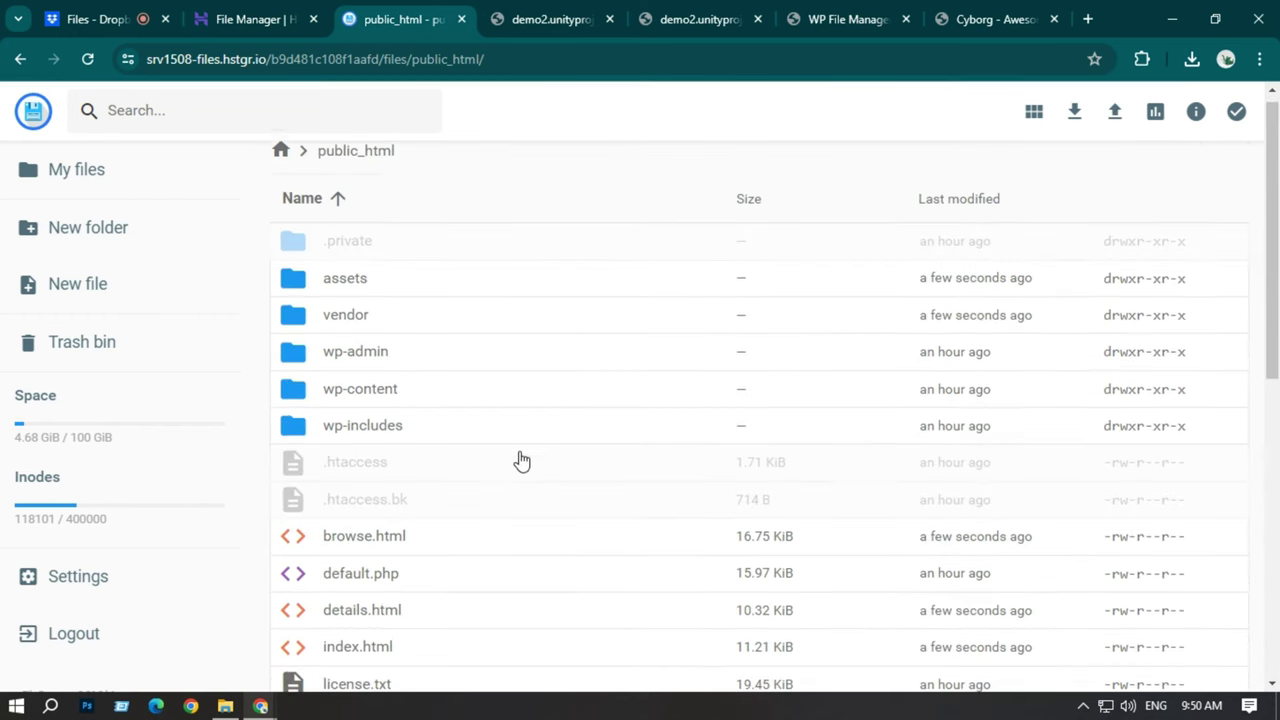
{"action": "scroll", "coordinate": [520, 460], "scroll_direction": "up", "scroll_amount": 1}
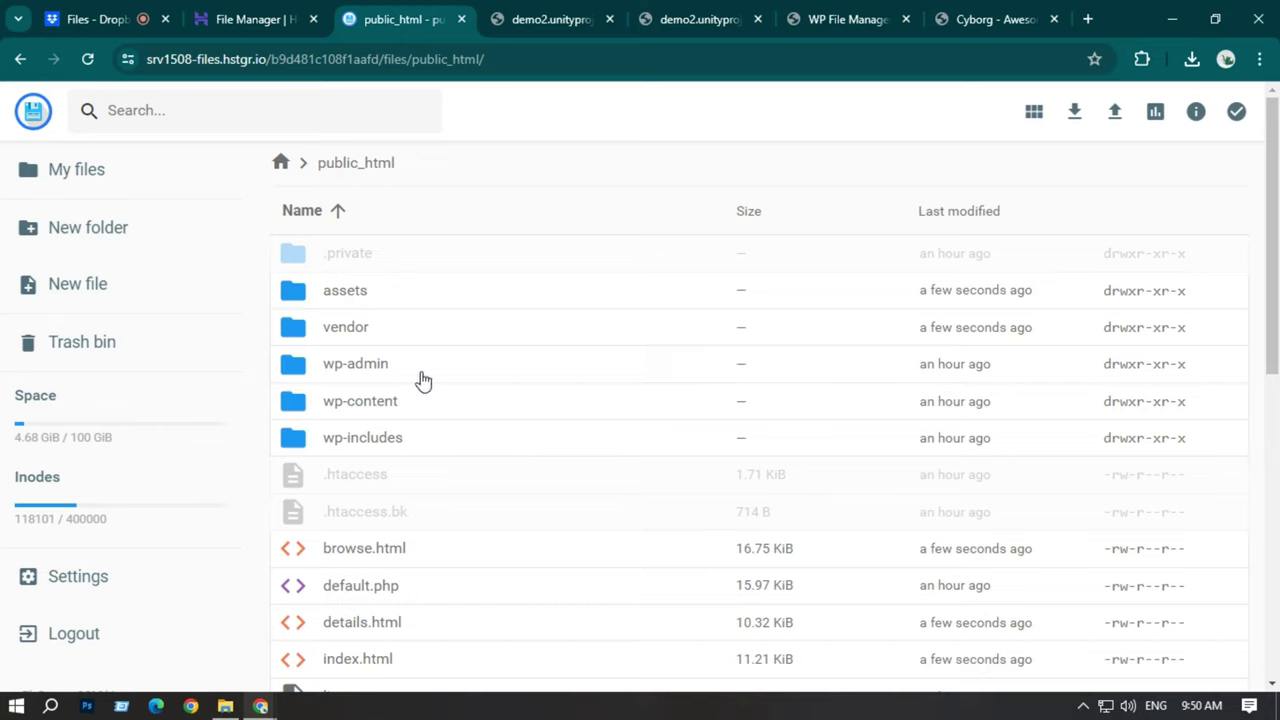
{"action": "left_click", "coordinate": [256, 19]}
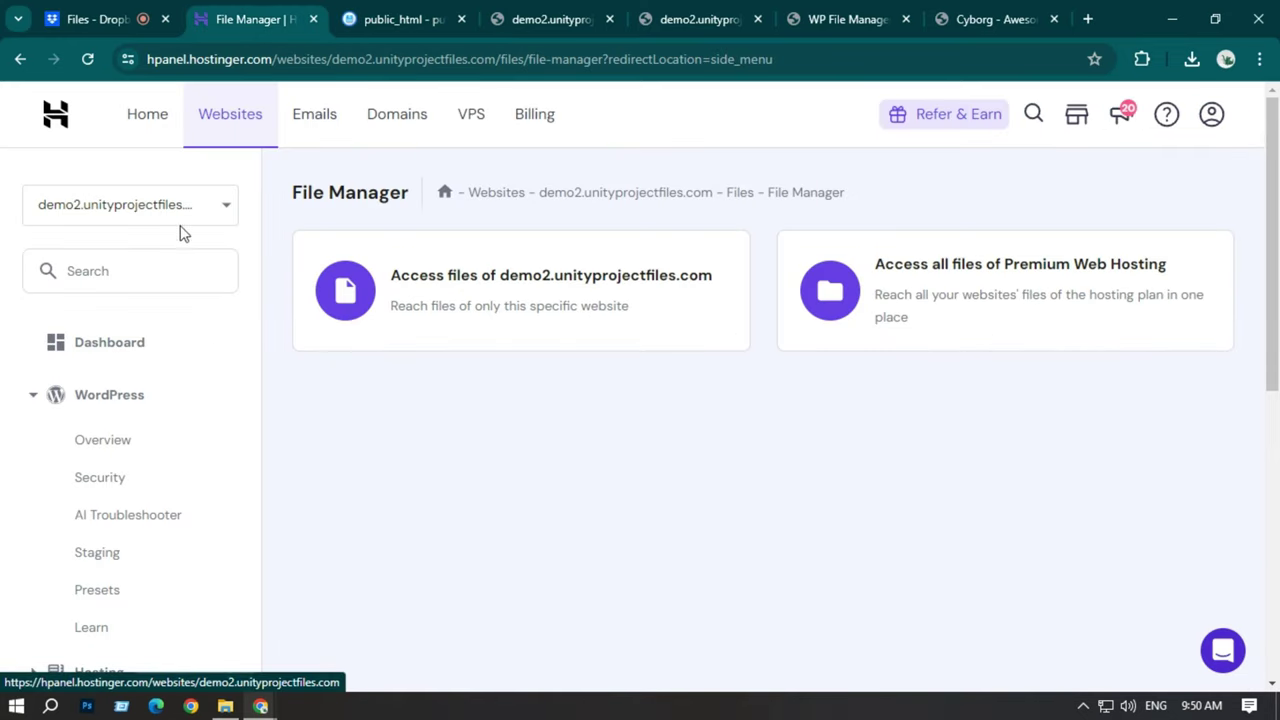
{"action": "left_click", "coordinate": [220, 117]}
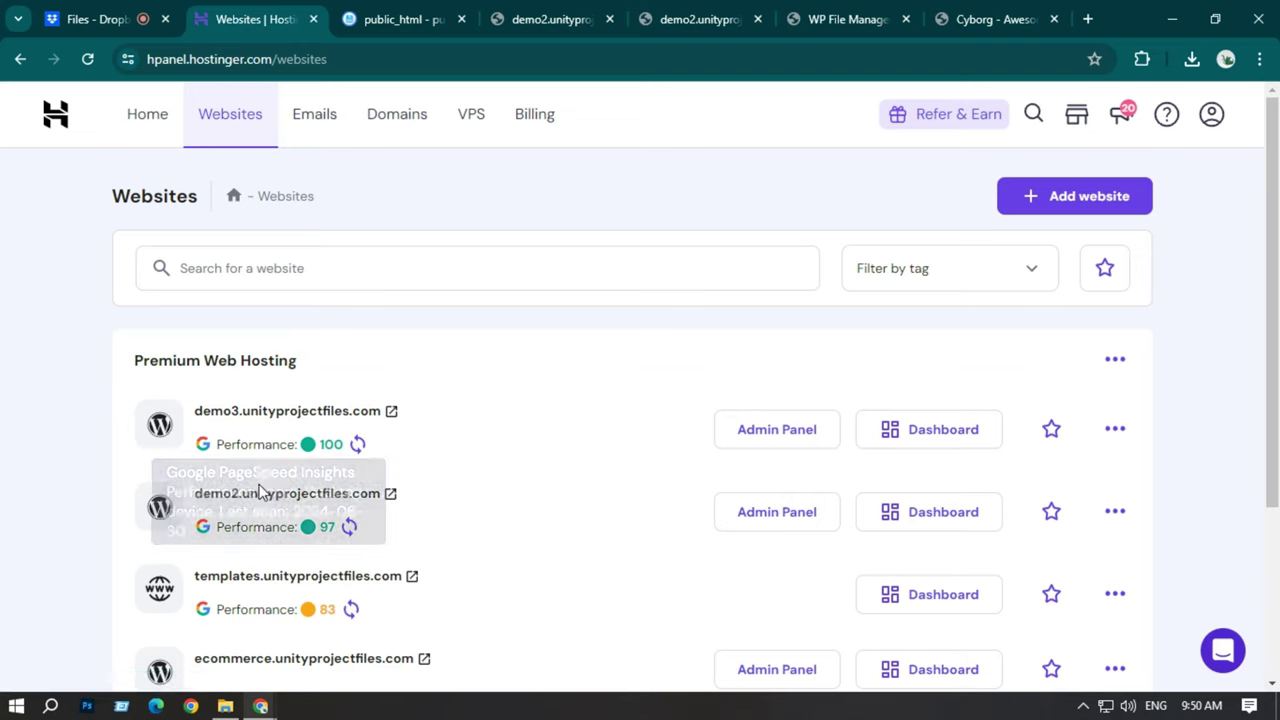
{"action": "scroll", "coordinate": [270, 520], "scroll_direction": "down", "scroll_amount": 2}
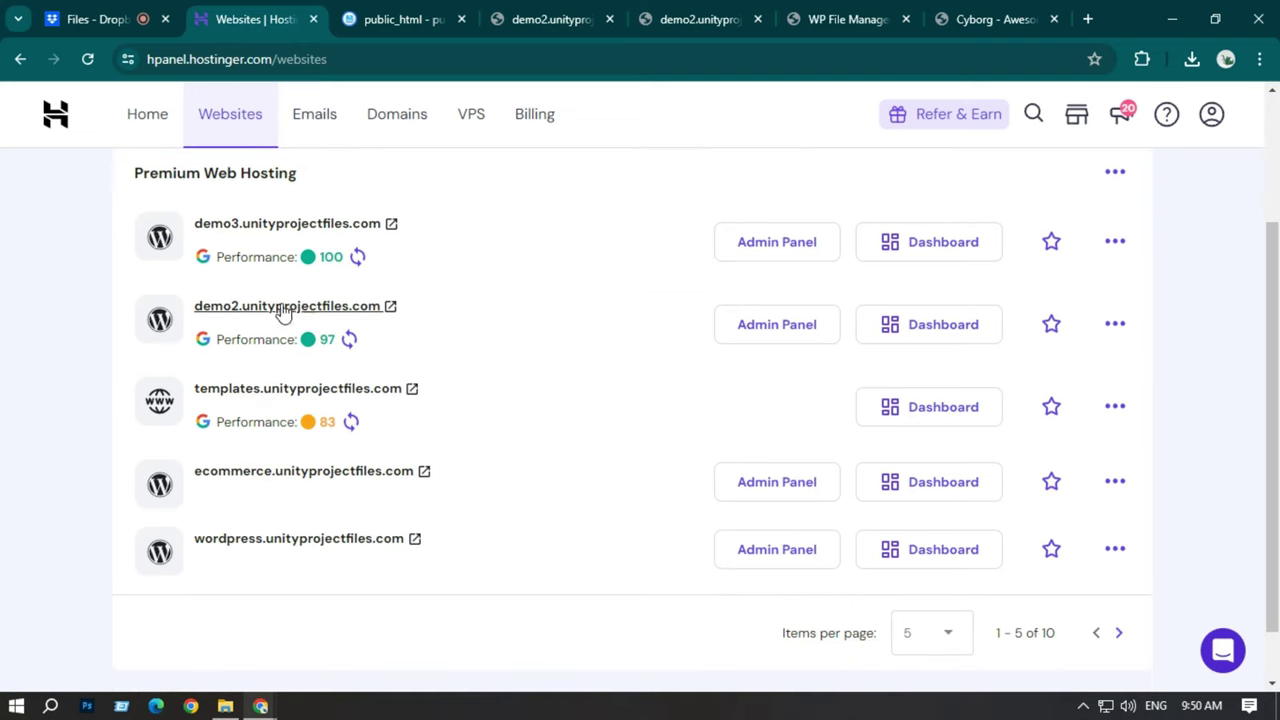
{"action": "left_click", "coordinate": [284, 310]}
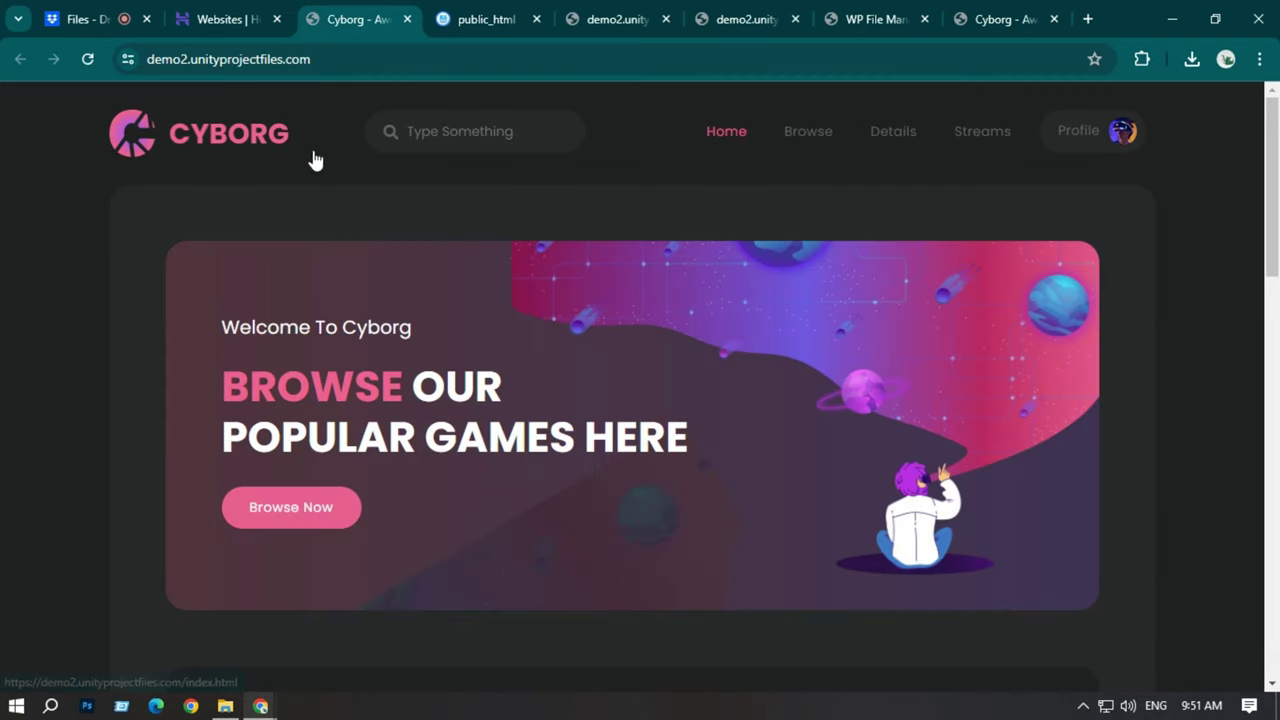
Compare the live homepage with the uploaded public_html files, then return to the local cyborg-1.0.0 folder
{"action": "left_click", "coordinate": [226, 20]}
{"action": "scroll", "coordinate": [437, 420], "scroll_direction": "up", "scroll_amount": 2}
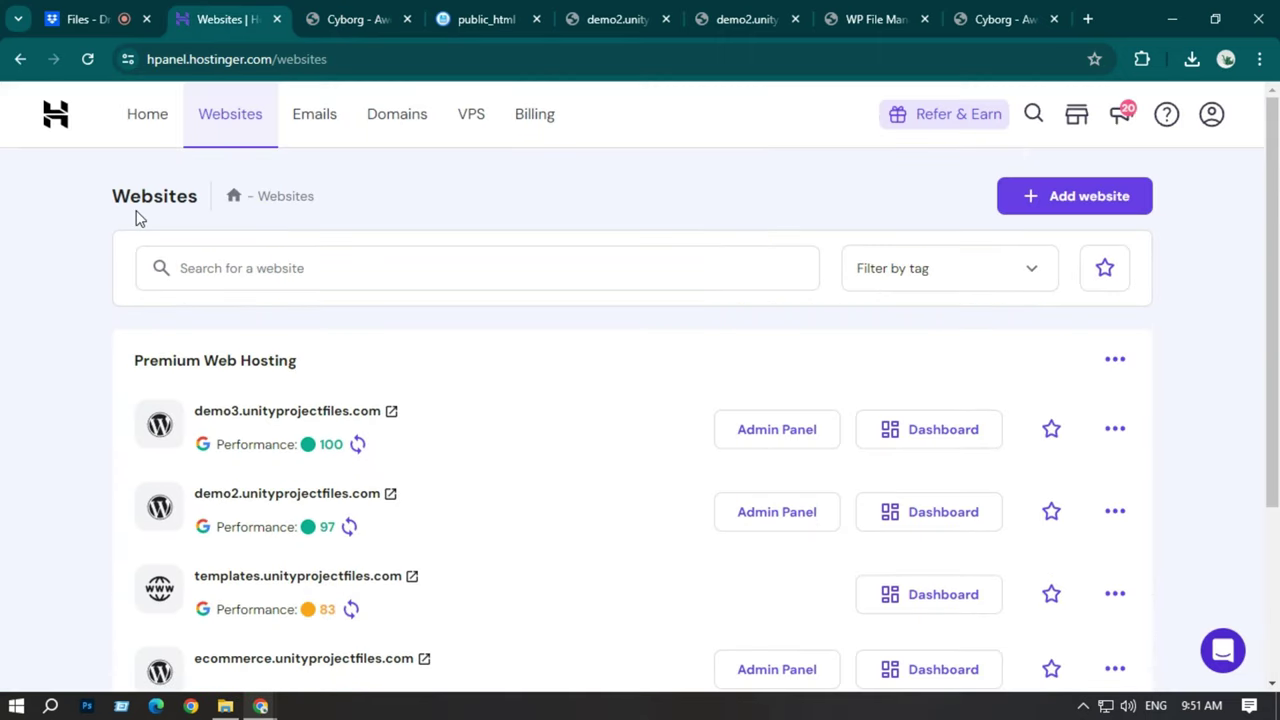
{"action": "left_click", "coordinate": [338, 12]}
{"action": "left_click", "coordinate": [483, 12]}
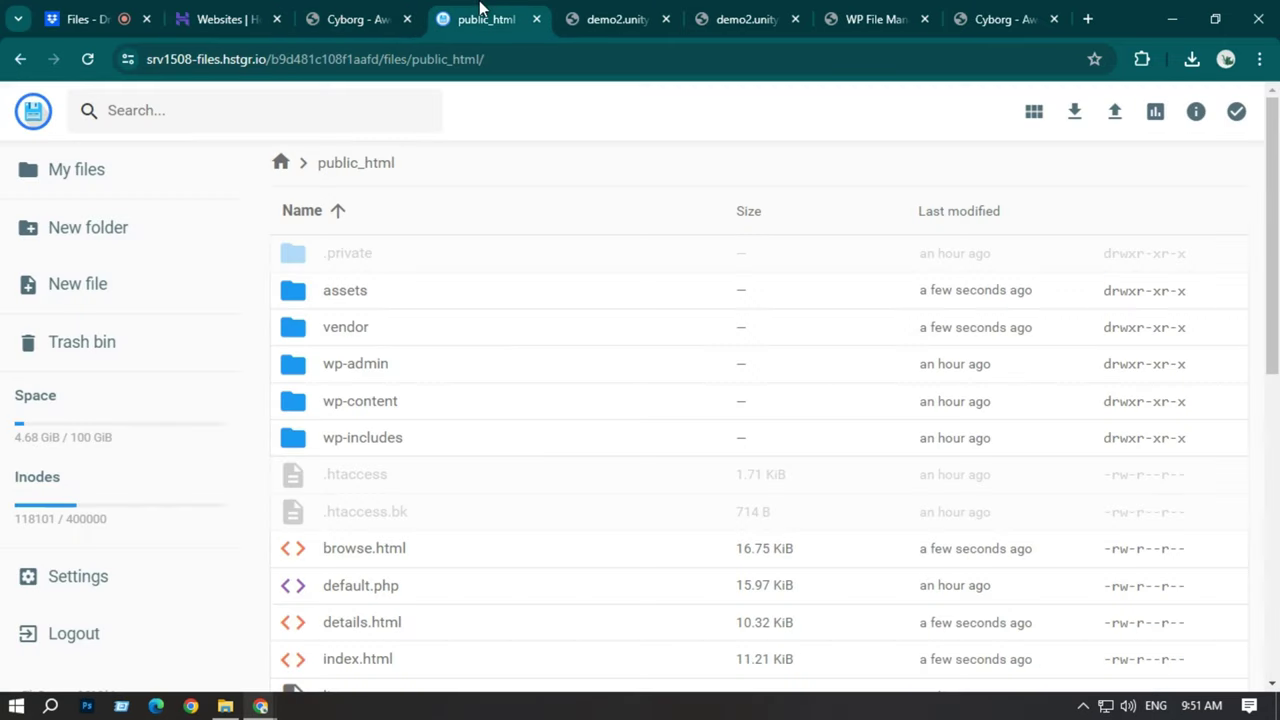
{"action": "left_click", "coordinate": [612, 18]}
{"action": "left_click", "coordinate": [230, 18]}
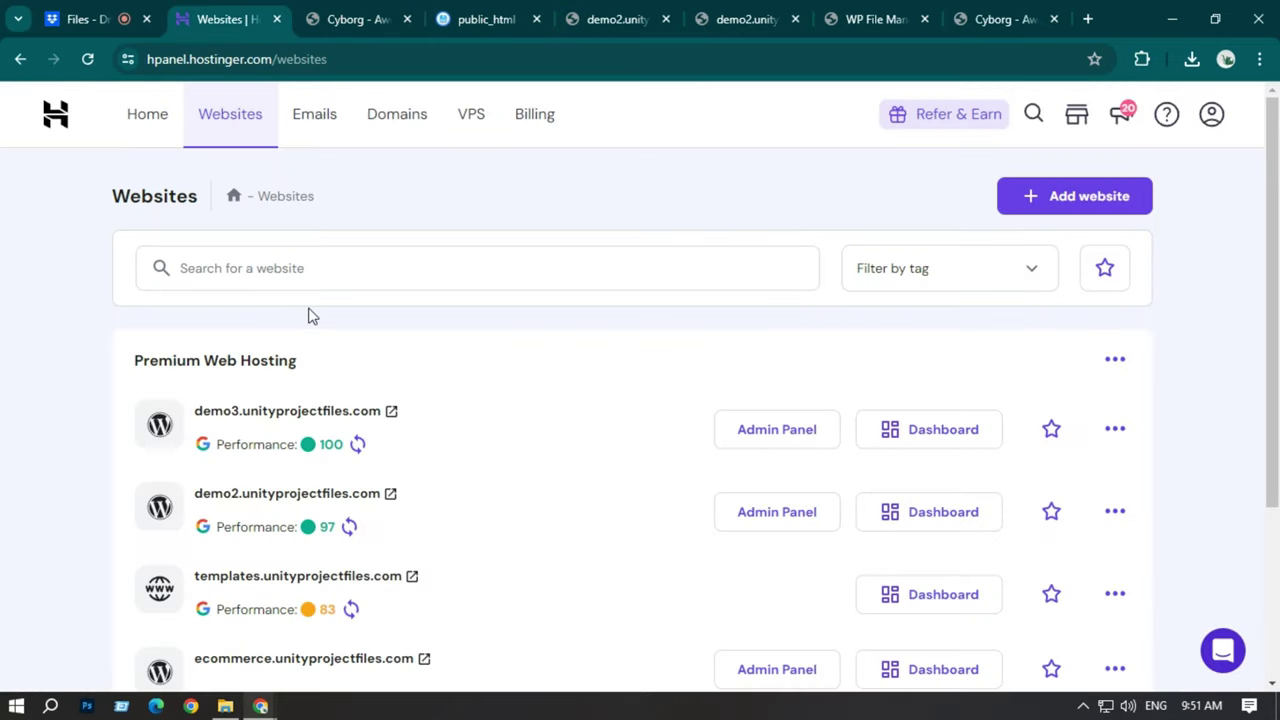
{"action": "scroll", "coordinate": [310, 316], "scroll_direction": "down", "scroll_amount": 1}
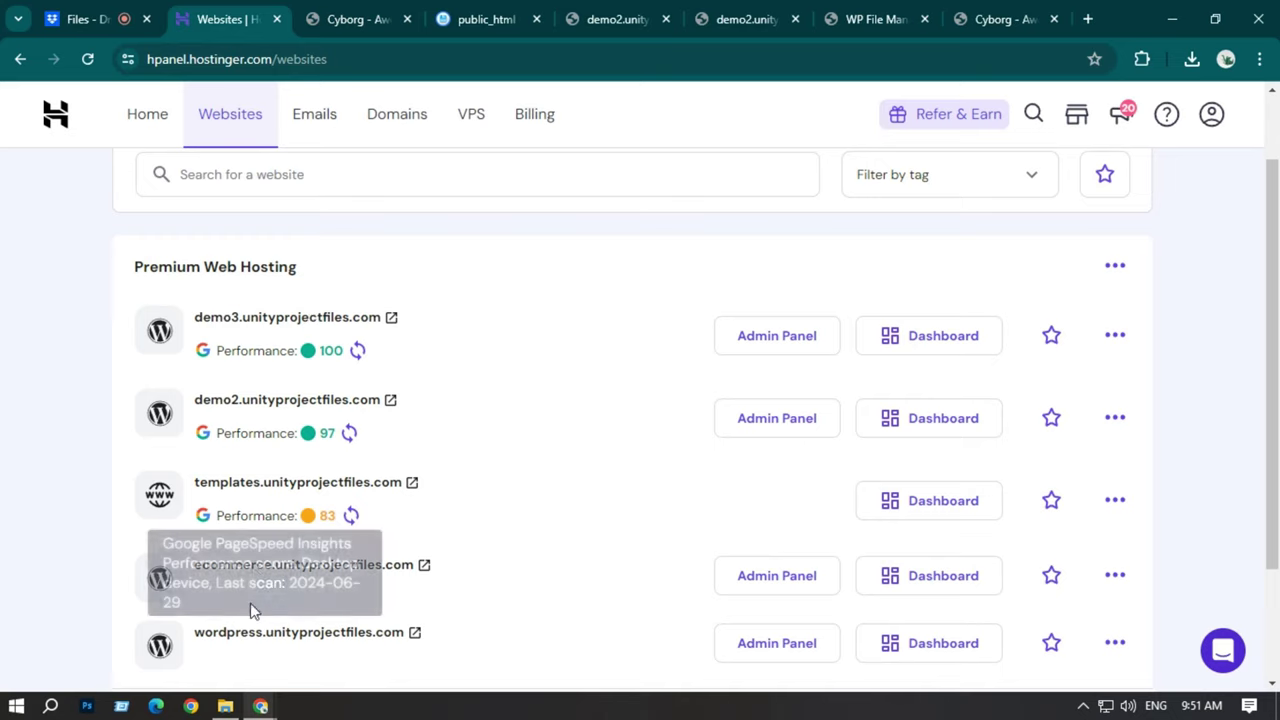
{"action": "left_click", "coordinate": [225, 706]}
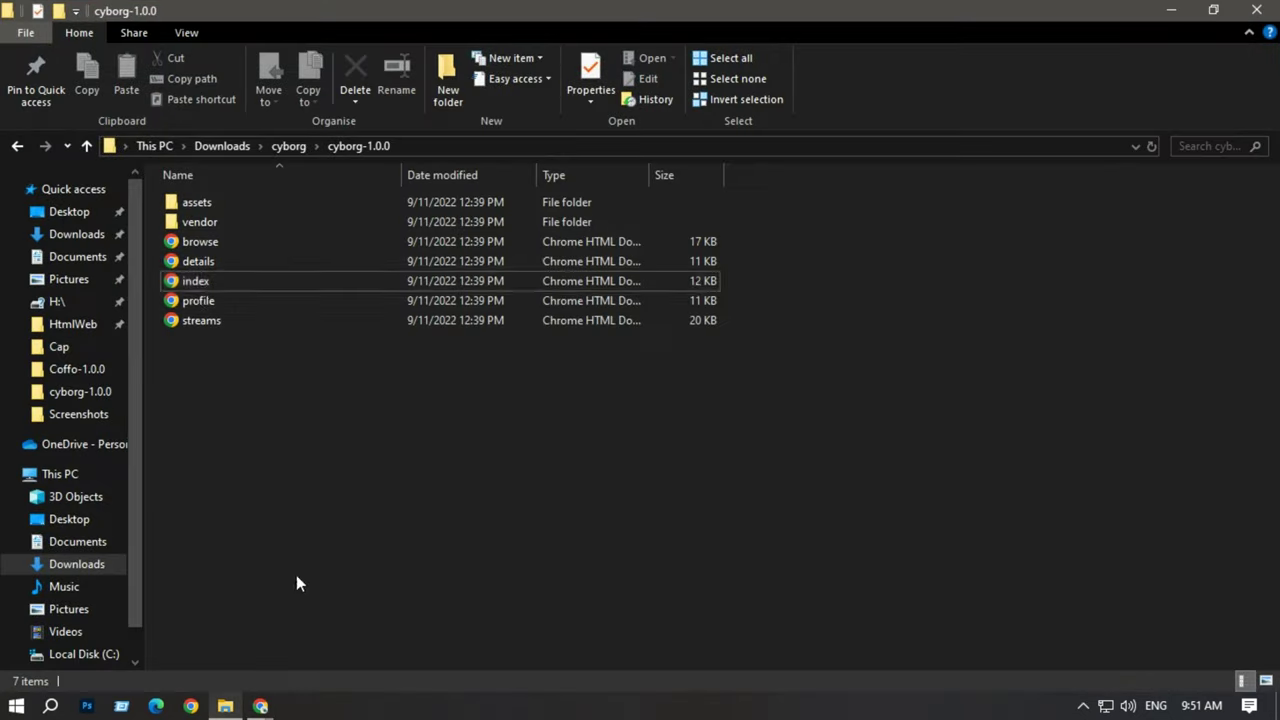
Preview the local cyborg-1.0.0 index.html in Chrome, then go back to the folder
{"action": "double_click", "coordinate": [193, 280]}
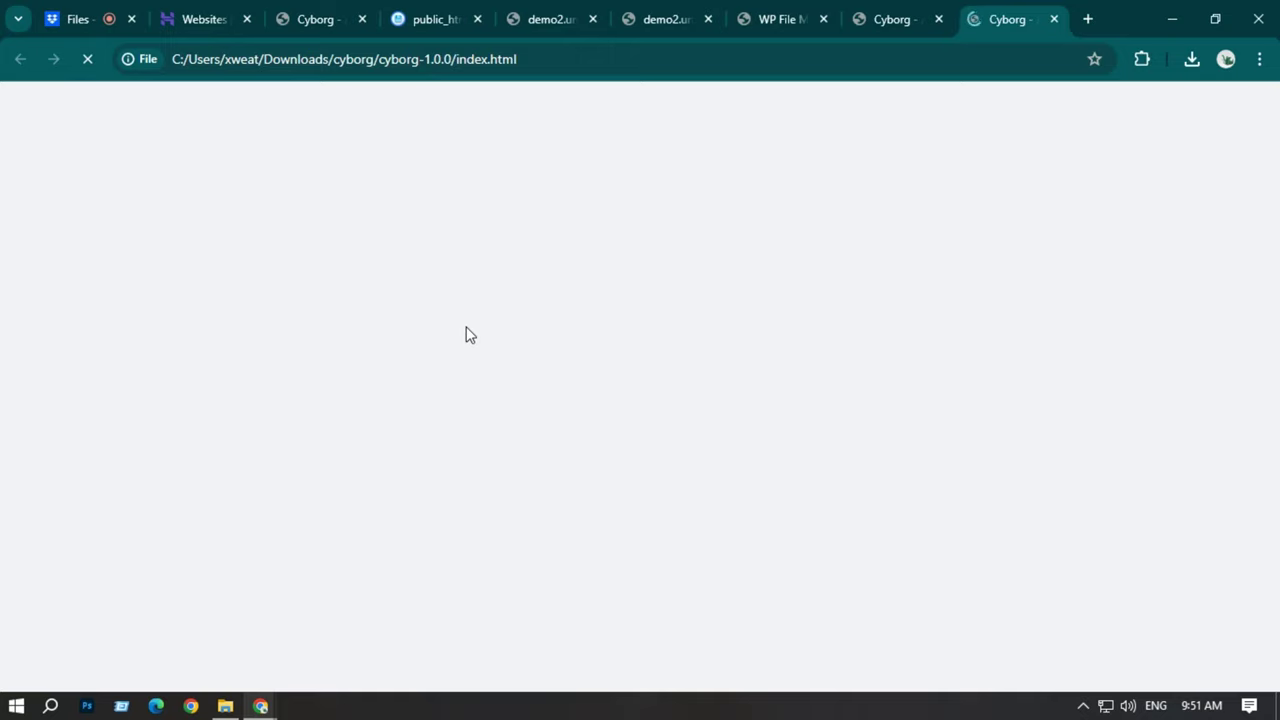
{"action": "scroll", "coordinate": [468, 322], "scroll_direction": "down", "scroll_amount": 7}
{"action": "scroll", "coordinate": [356, 450], "scroll_direction": "up", "scroll_amount": 7}
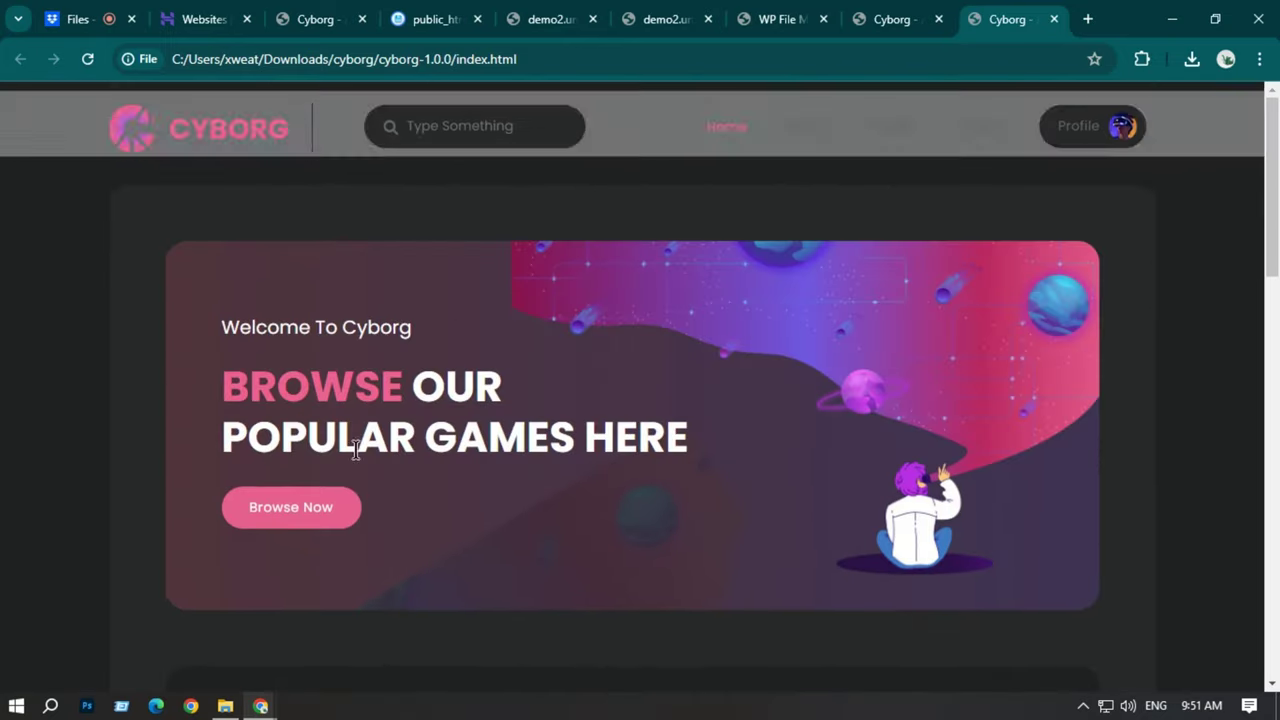
{"action": "left_click", "coordinate": [225, 706]}
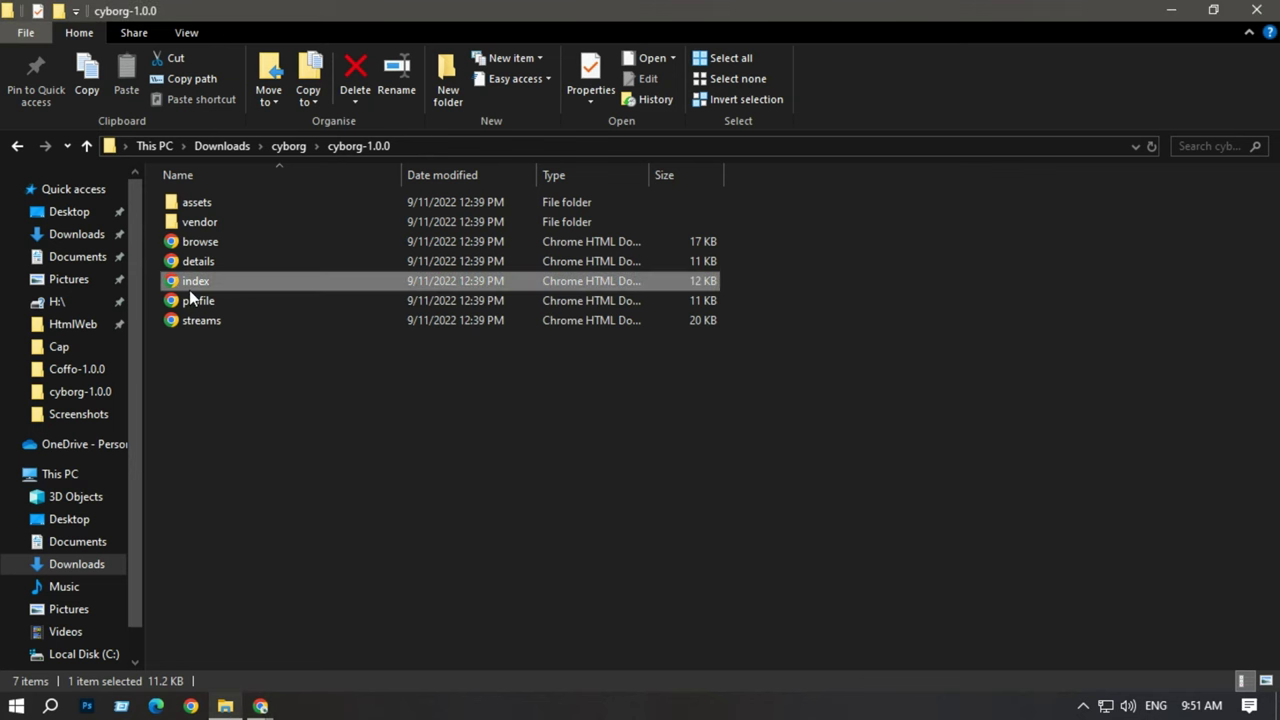
Switch the cyborg-1.0.0 folder to Large icons view
{"action": "right_click", "coordinate": [249, 409]}
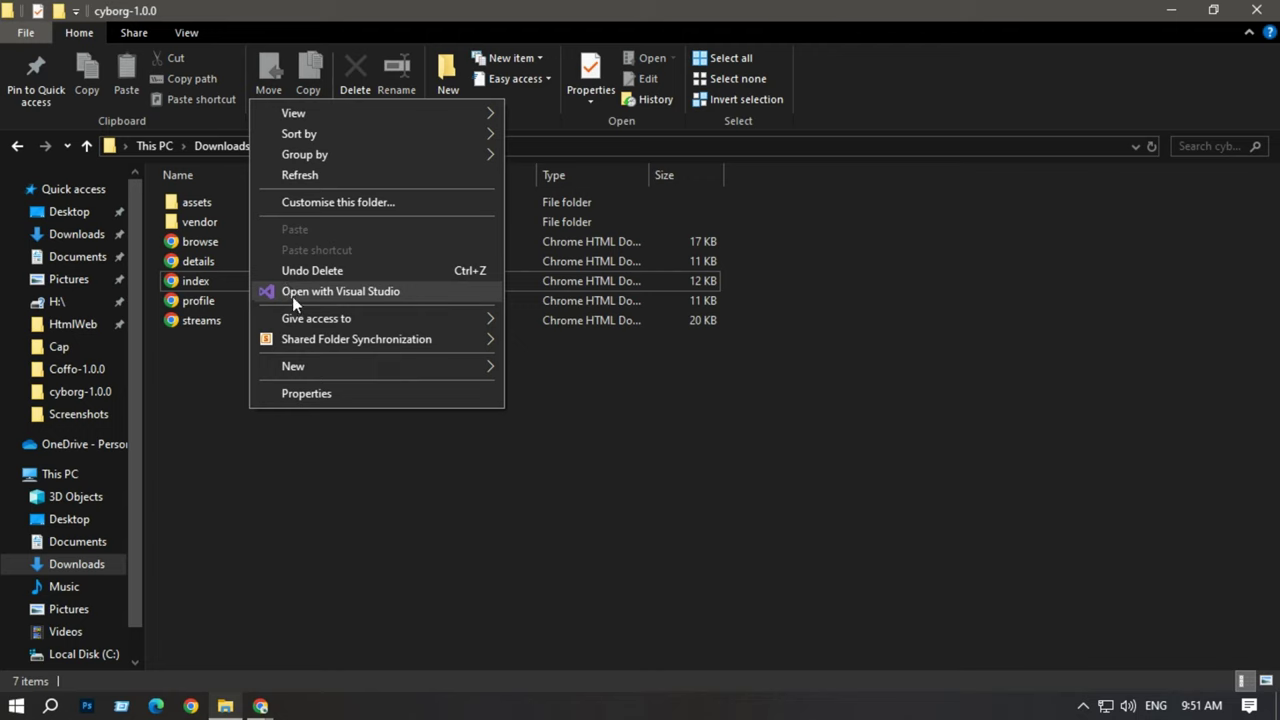
{"action": "mouse_move", "coordinate": [400, 112]}
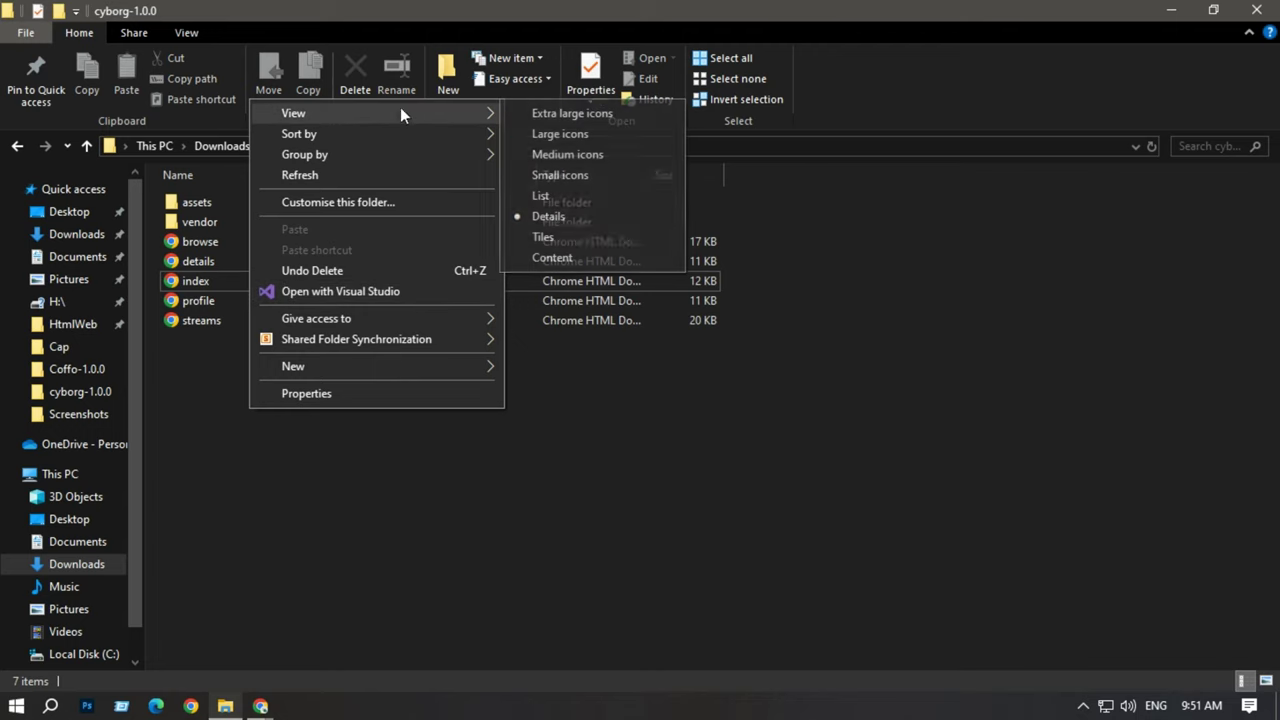
{"action": "left_click", "coordinate": [548, 139]}
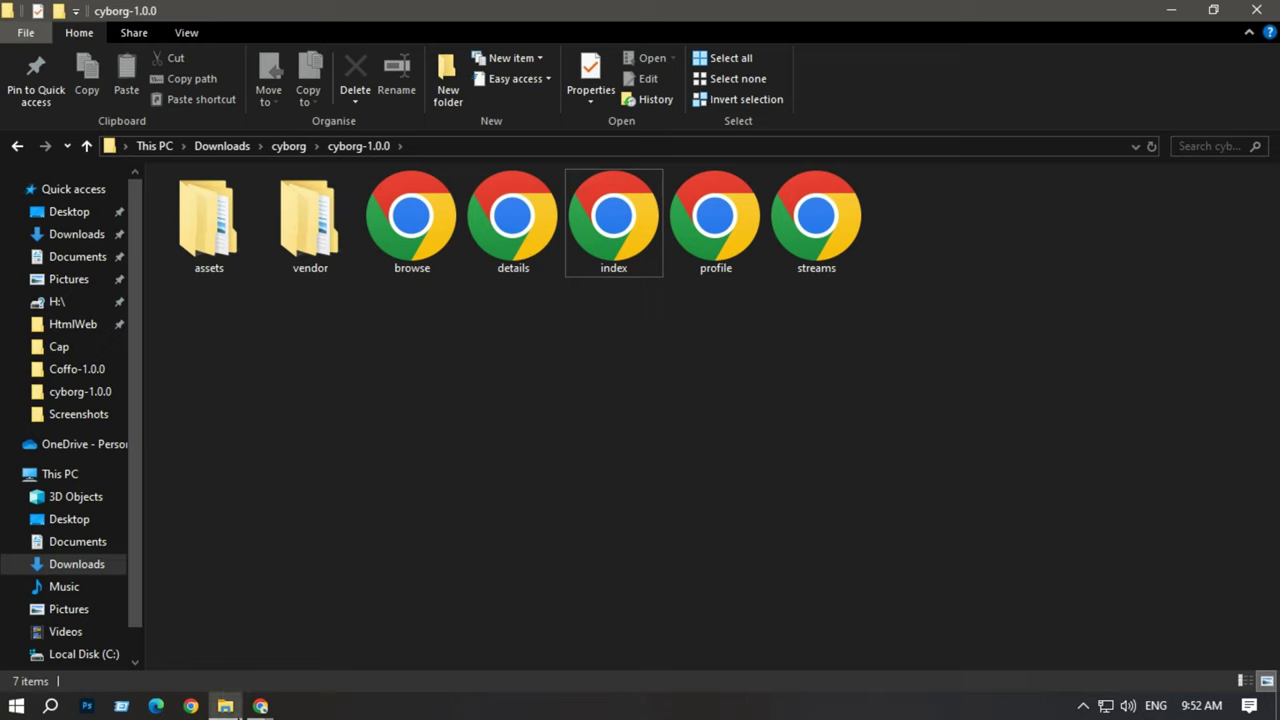
{"action": "mouse_move", "coordinate": [235, 712]}
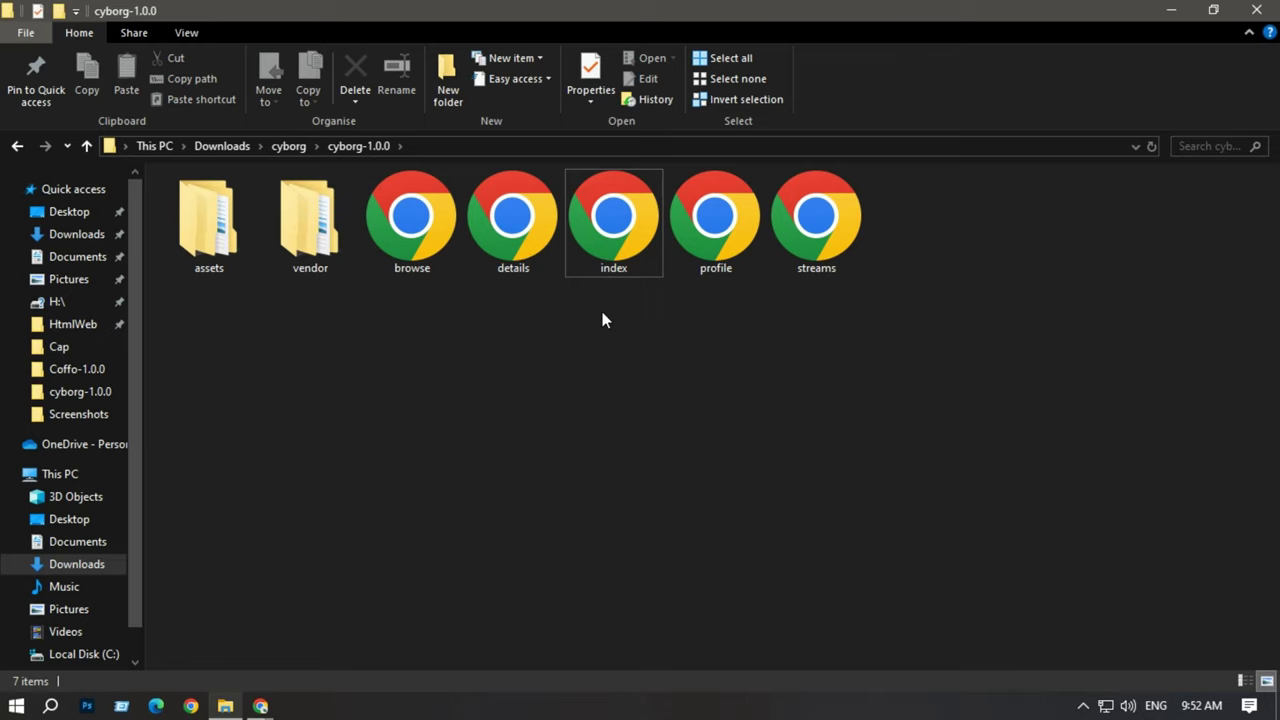